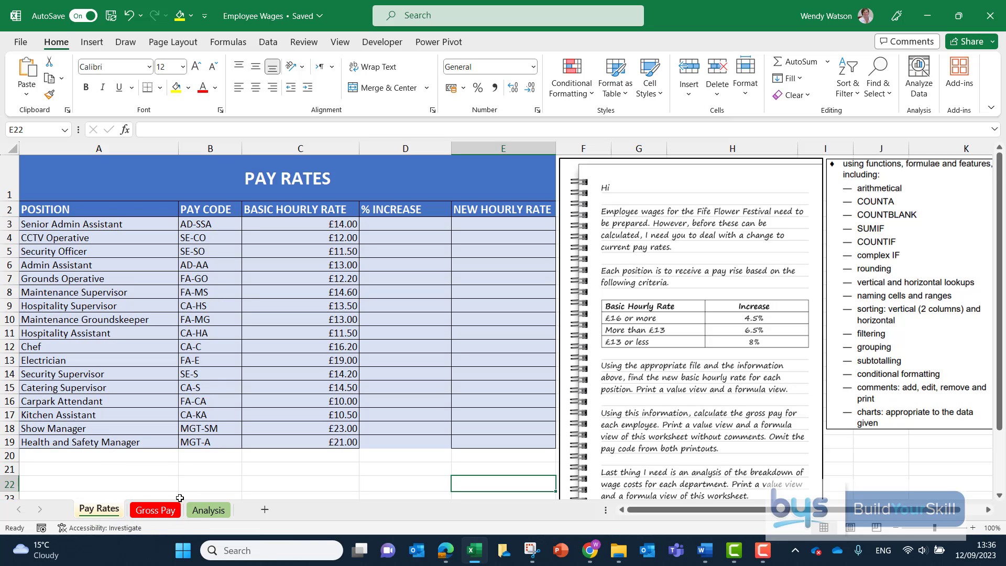
Step: Preview the Pay Rates and Gross Pay sheets, finishing on the Analysis sheet's Department Analysis table
left_click(105, 512)
left_click(160, 514)
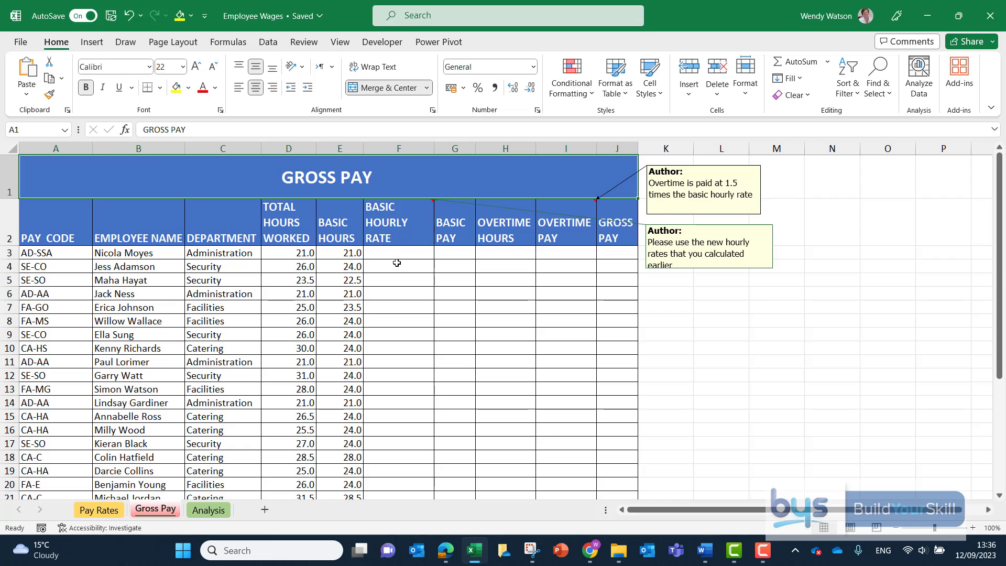
left_click(105, 510)
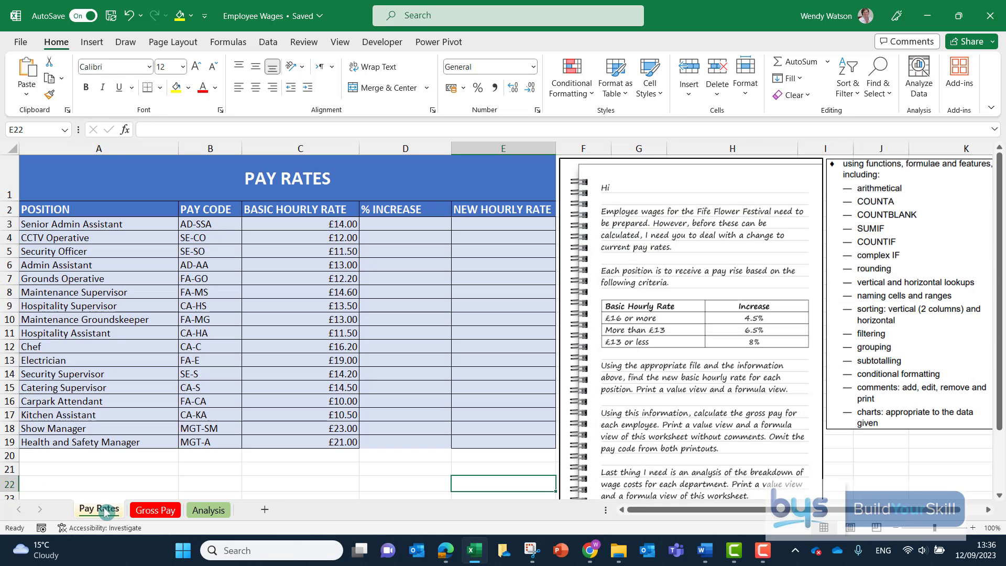
left_click(149, 510)
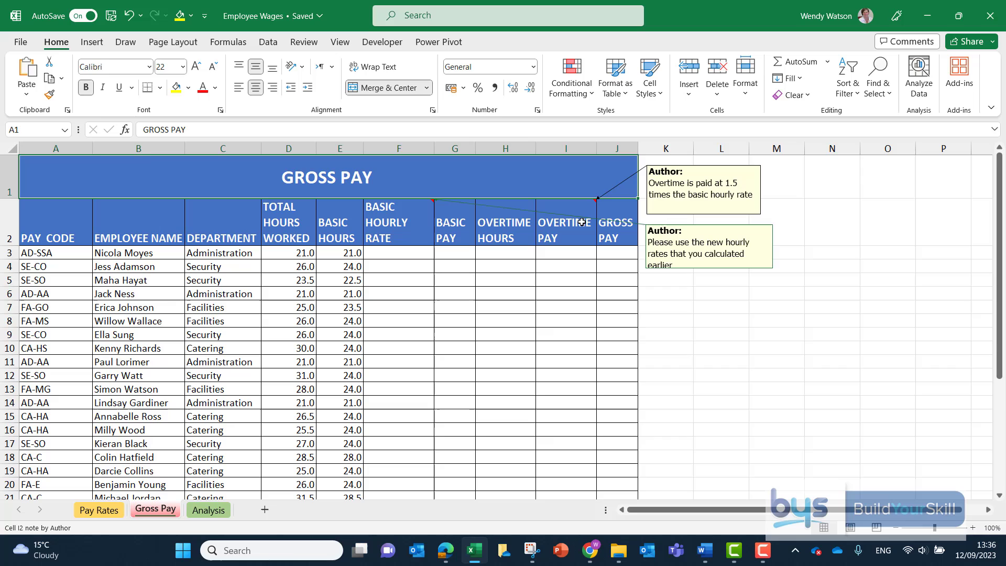
left_click(208, 510)
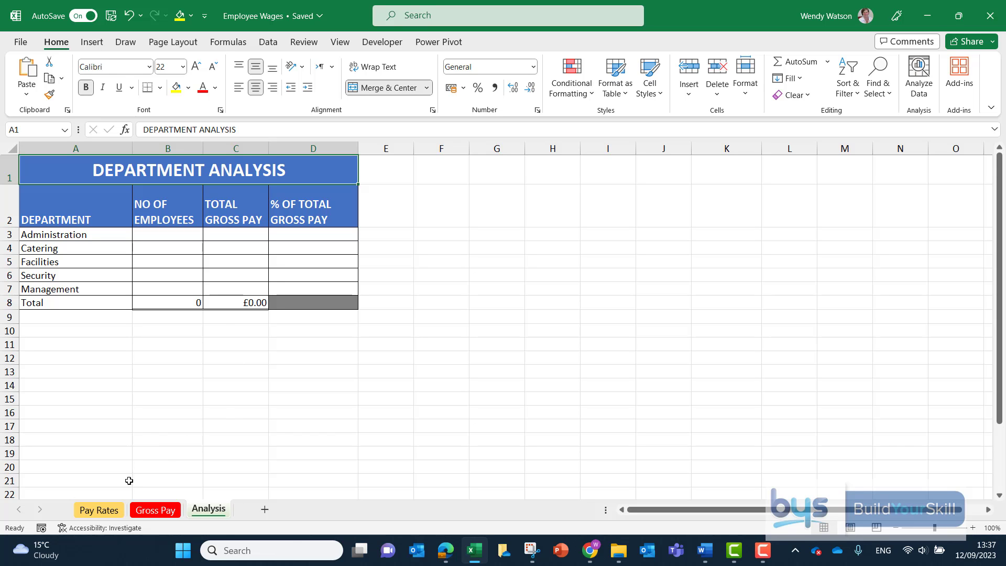
Step: Return to the Pay Rates sheet to read the 4.5%, 6.5% and 8% pay rise criteria
left_click(103, 511)
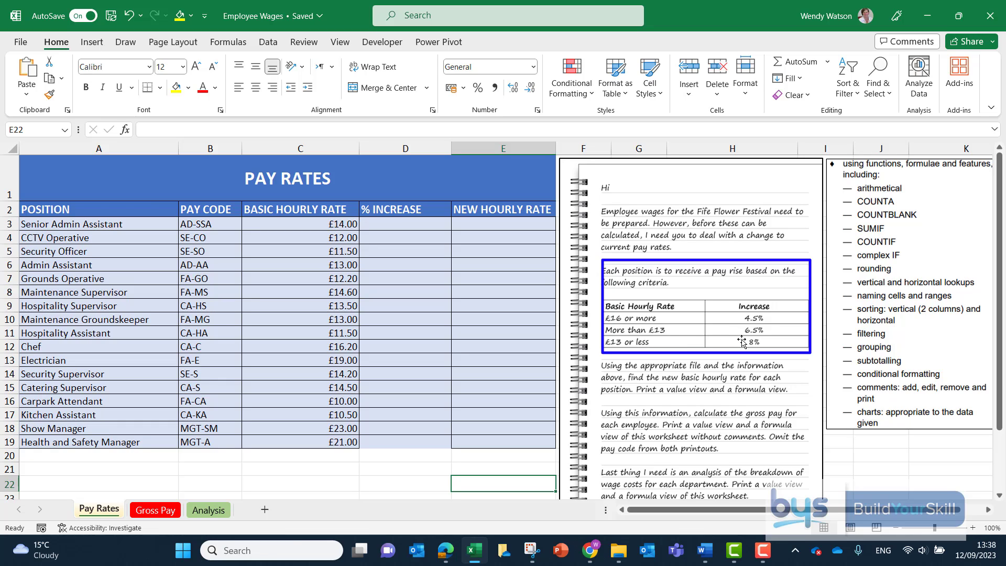
Step: Enter =IF(C3>=16,4.5%,IF(C3>13,6.5%,8%)) in D3, giving 6.50% for Senior Admin Assistant
left_click(394, 222)
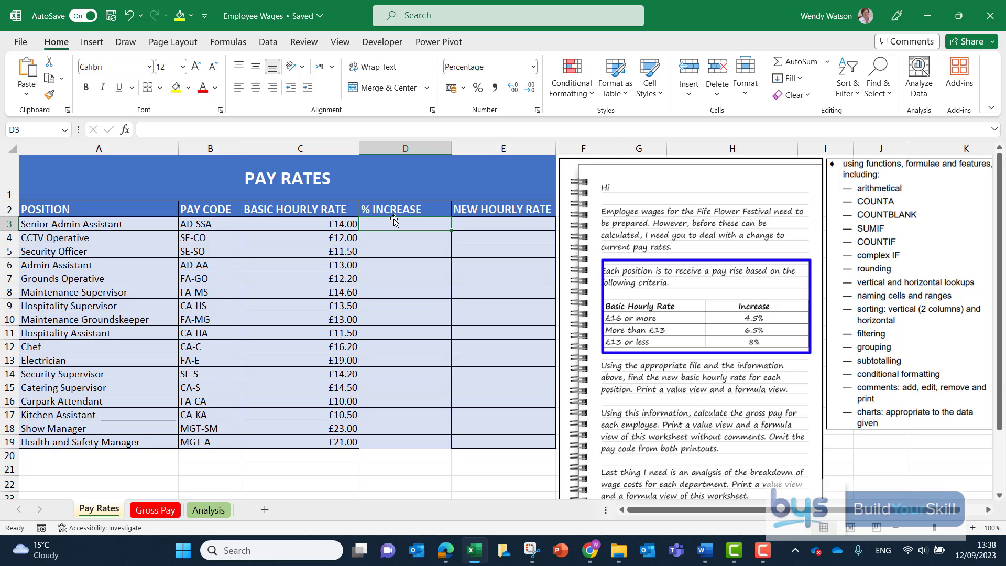
type("=IF(")
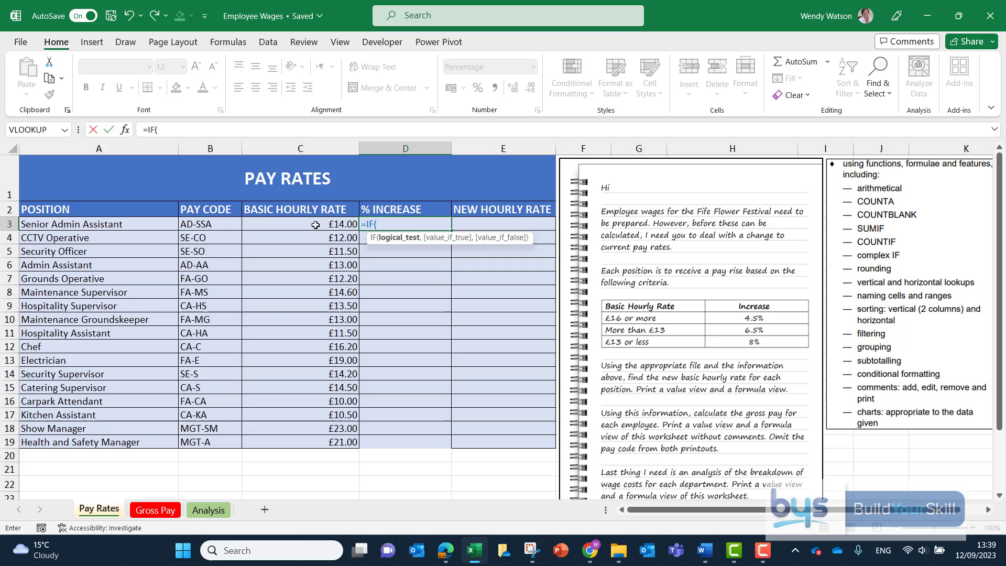
left_click(296, 224)
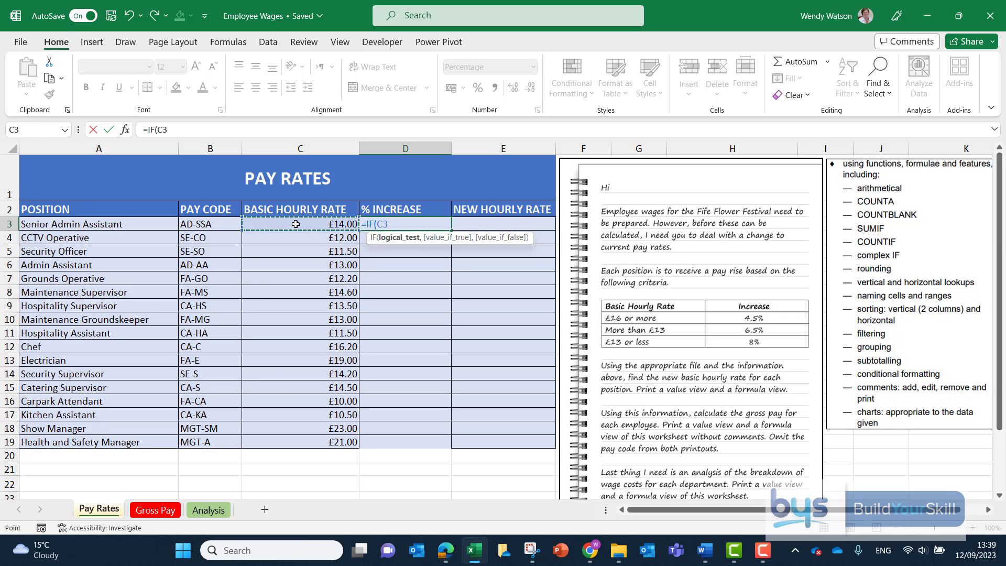
type(">")
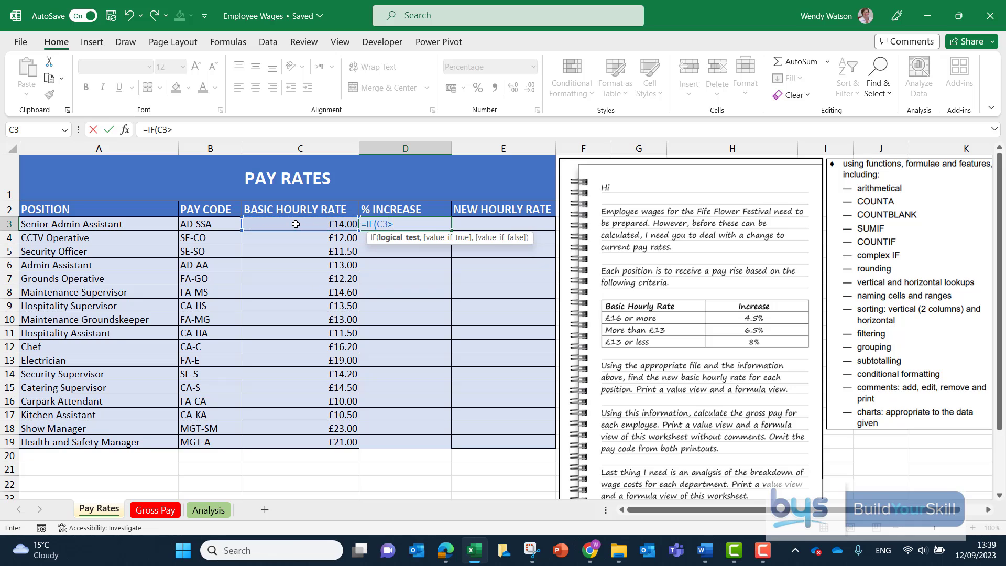
type("=16,")
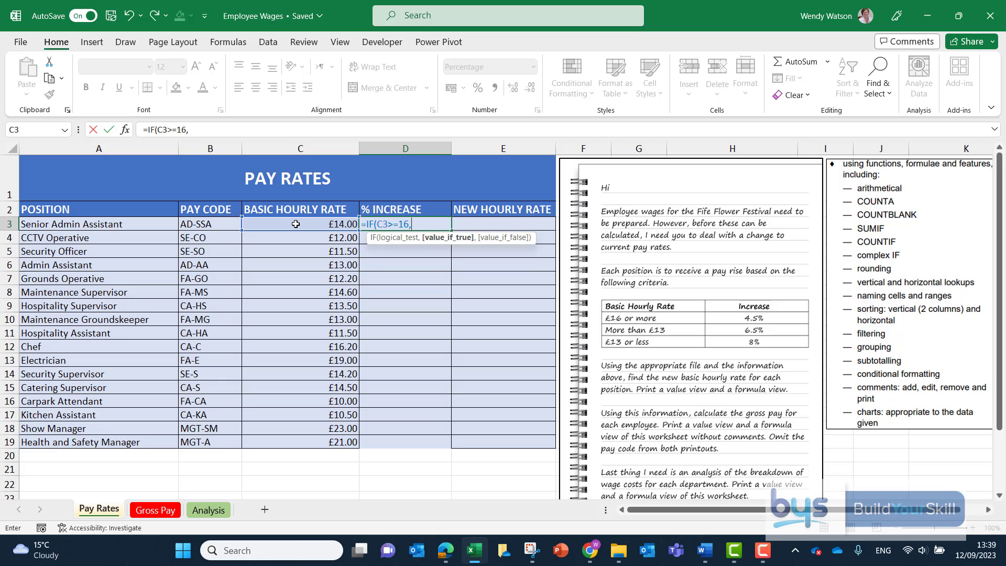
type("4.5")
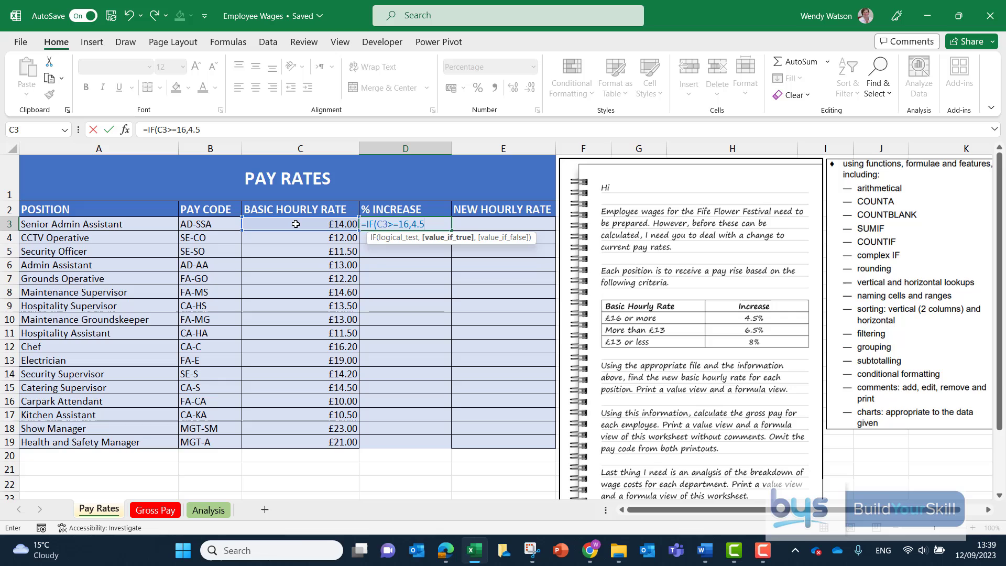
type("%,")
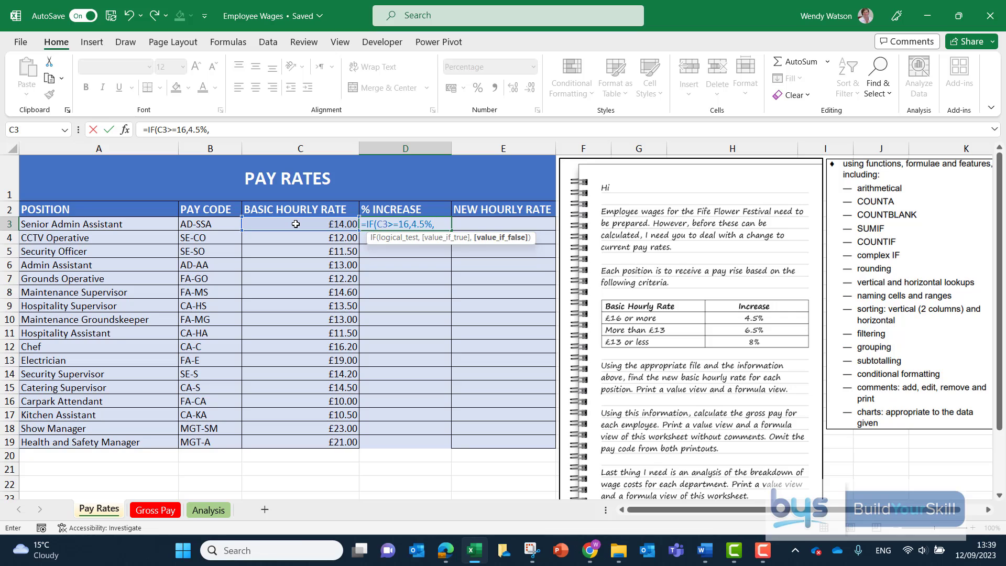
type("IF")
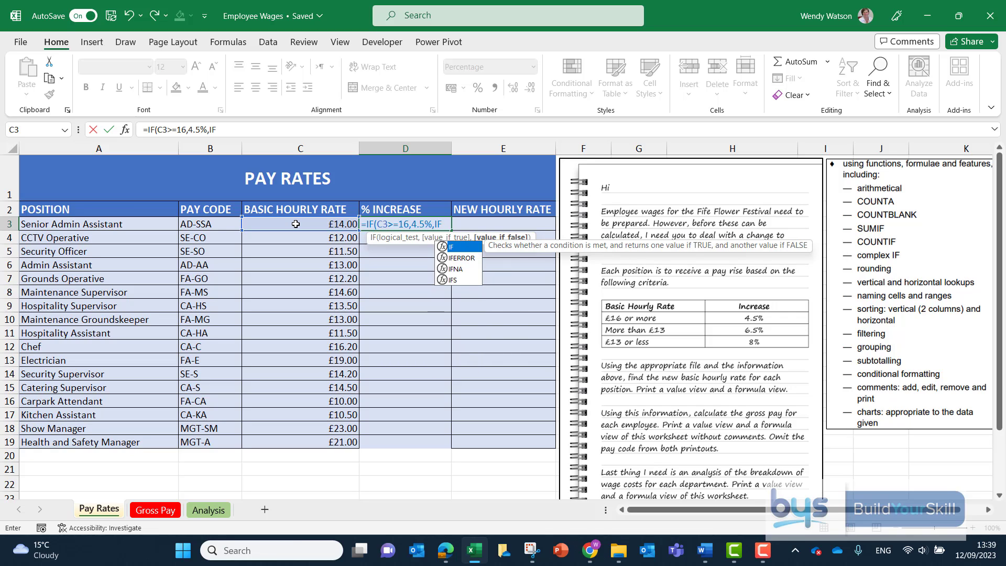
type("(")
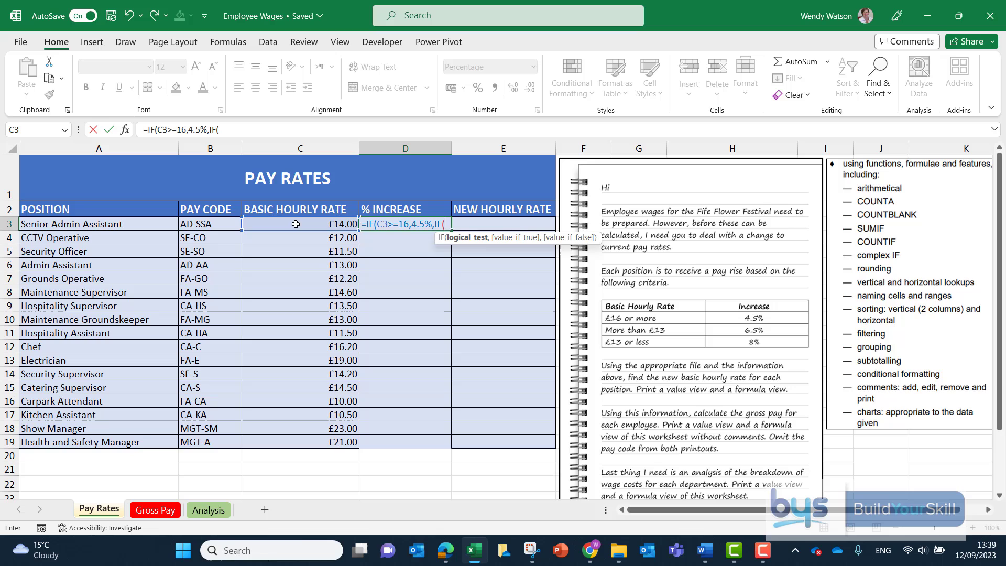
left_click(286, 225)
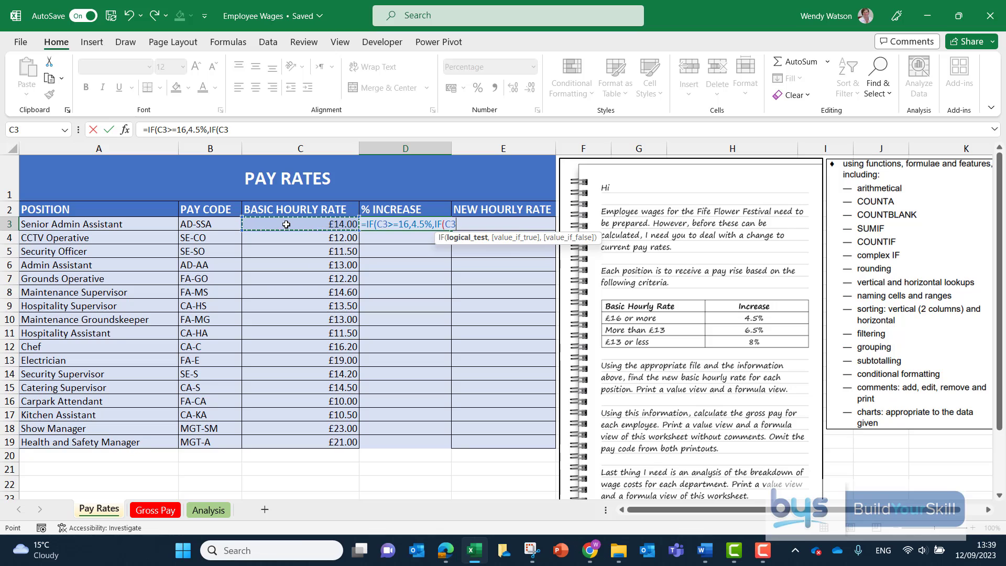
type(">13")
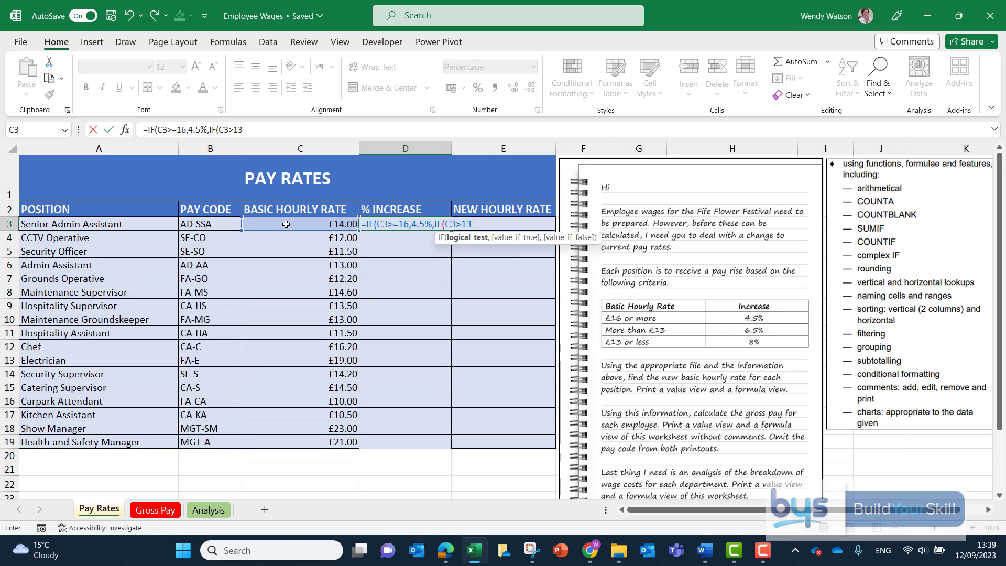
type(",")
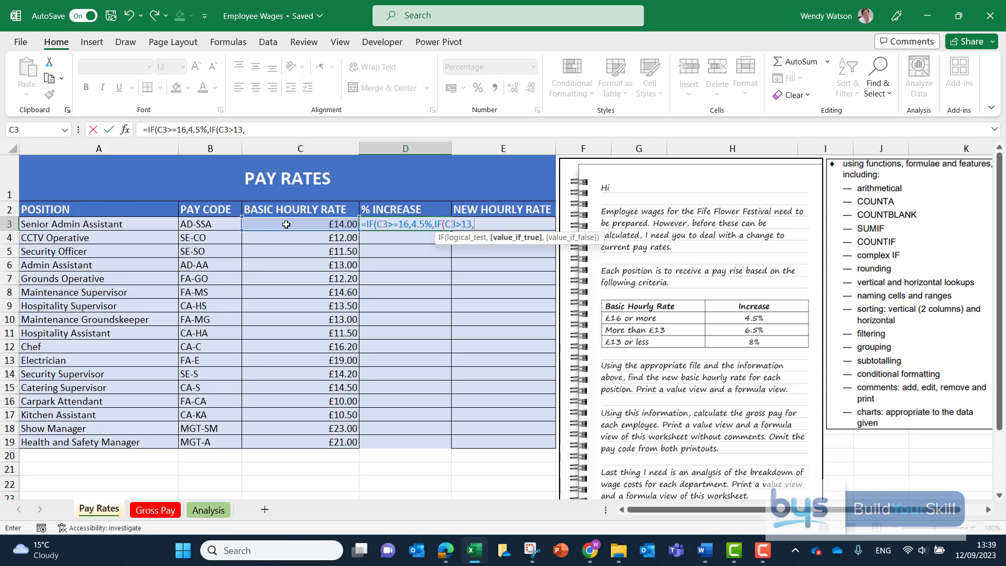
type("6.5%,")
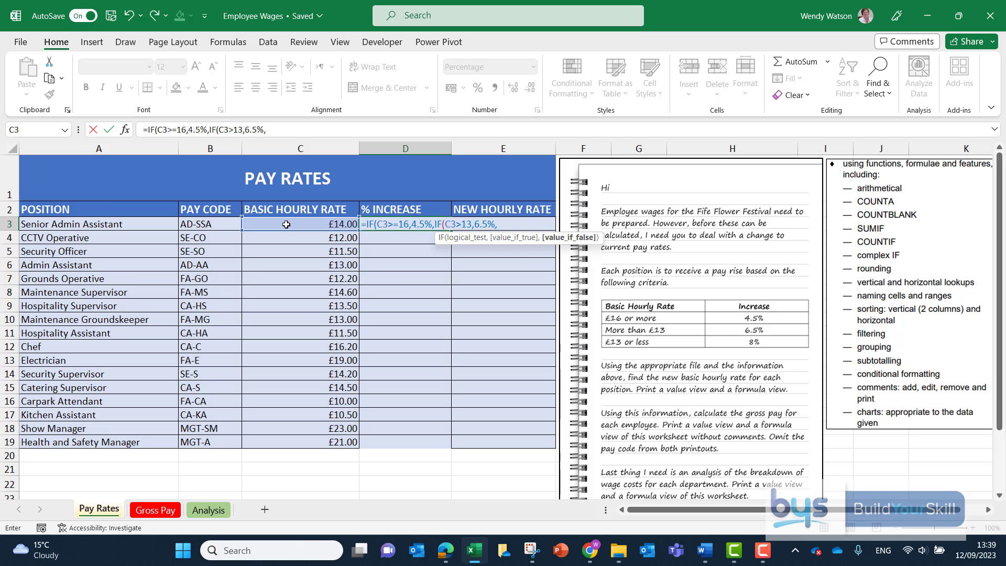
type("8%")
type(")")
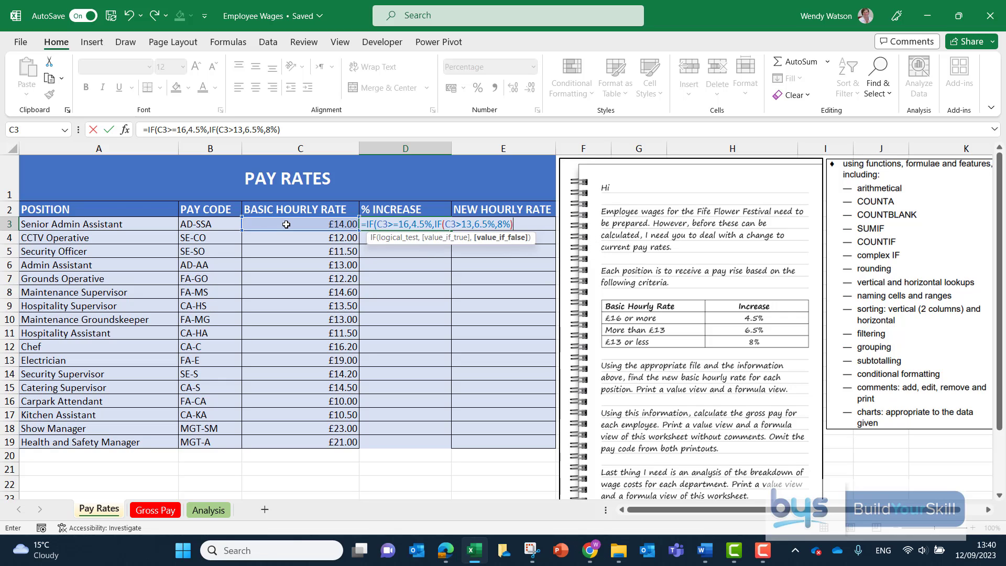
type(")")
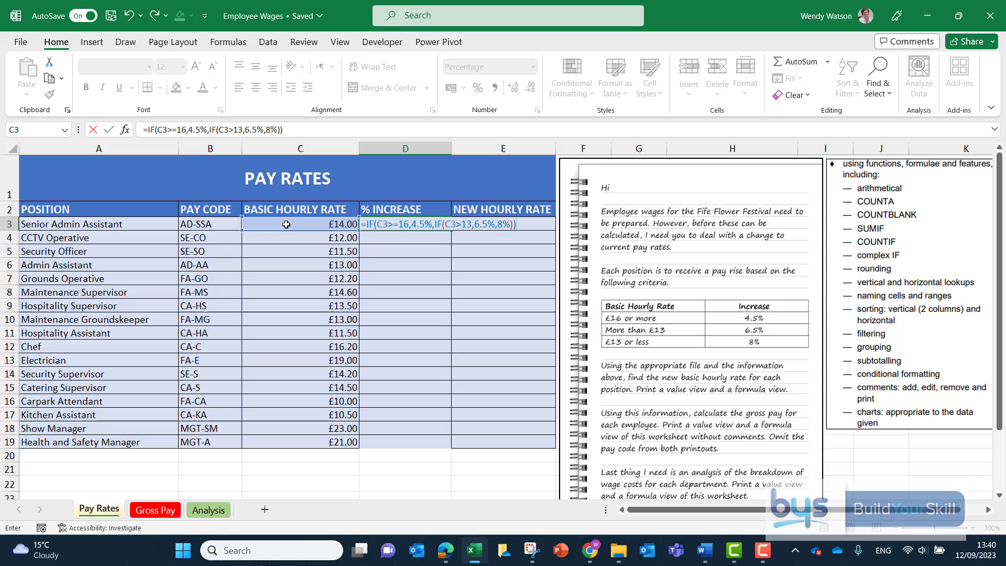
key("Return")
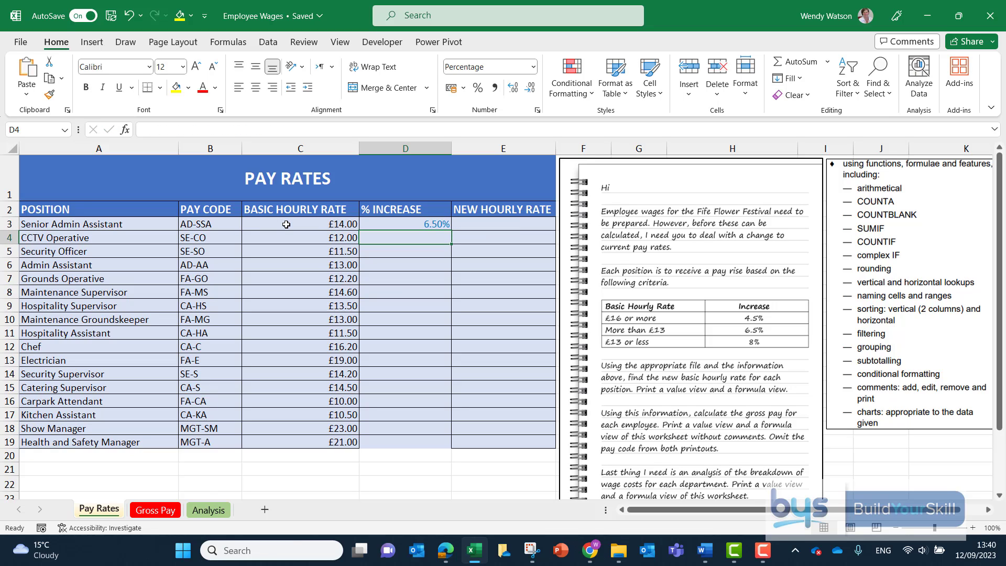
Step: Fill D3's % increase formula down to D19 for all 17 roles
left_click(408, 224)
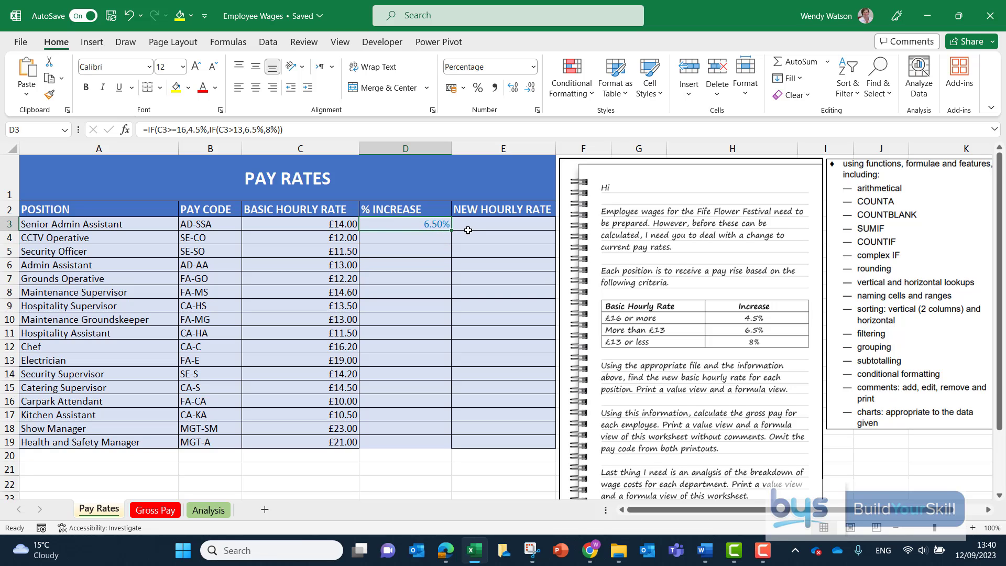
double_click(450, 231)
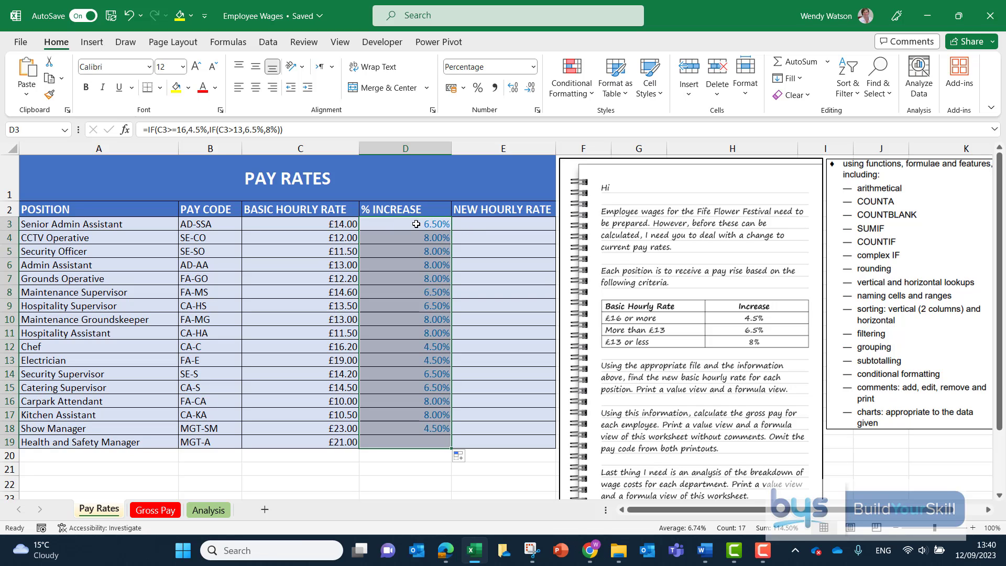
left_click(463, 223)
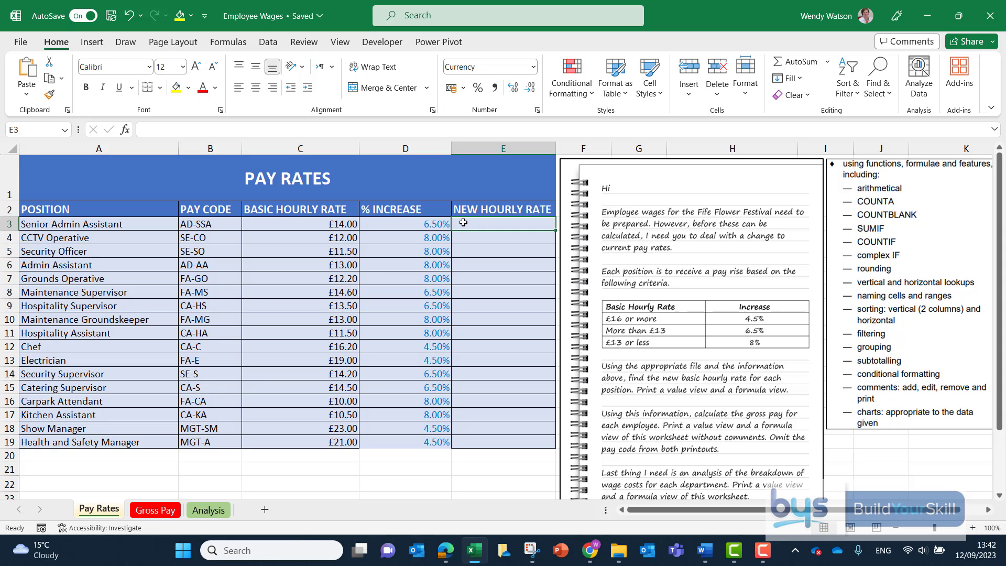
Step: Enter =(D3*C3)+C3 in E3 to calculate the new hourly rate
type("=")
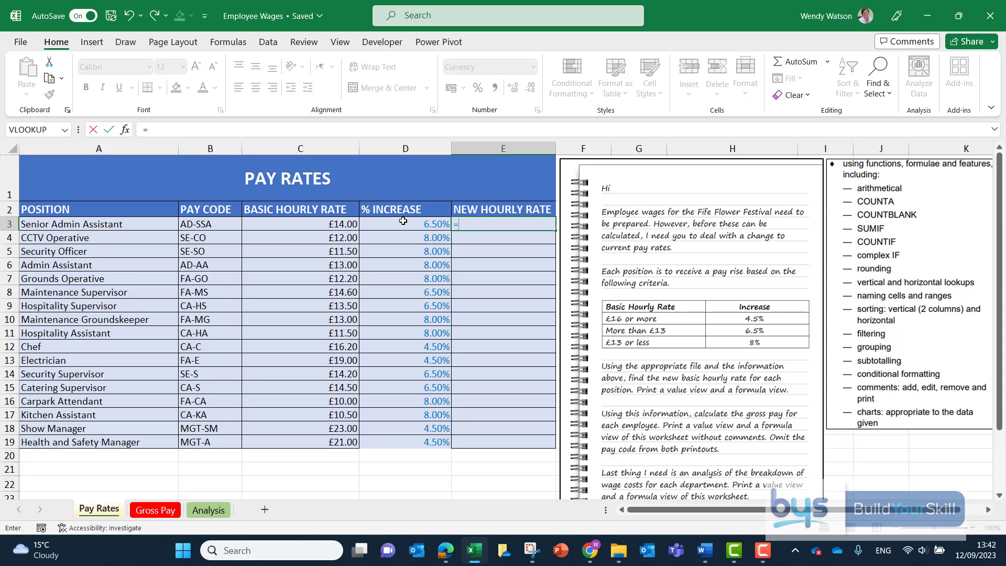
left_click(402, 221)
type("*")
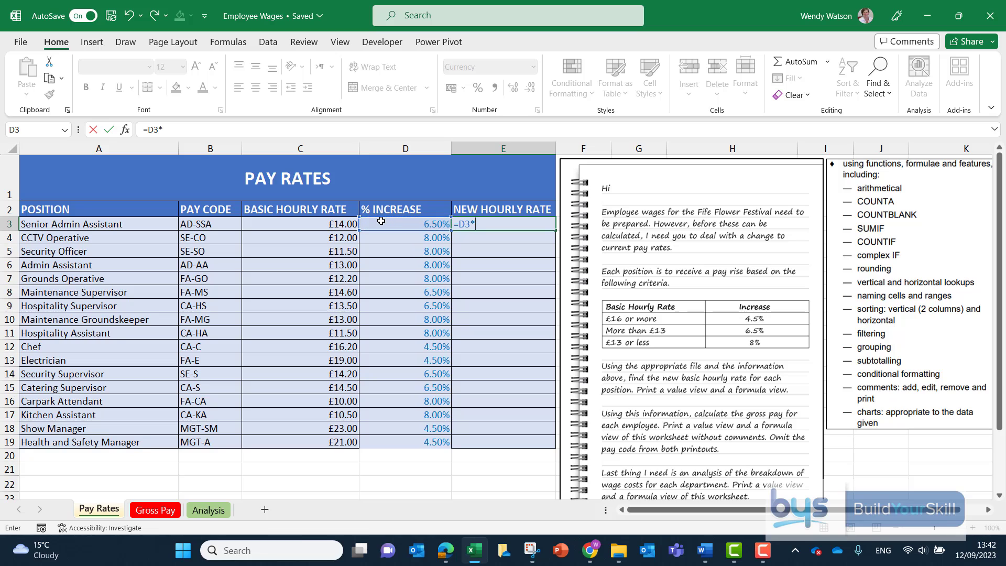
left_click(318, 221)
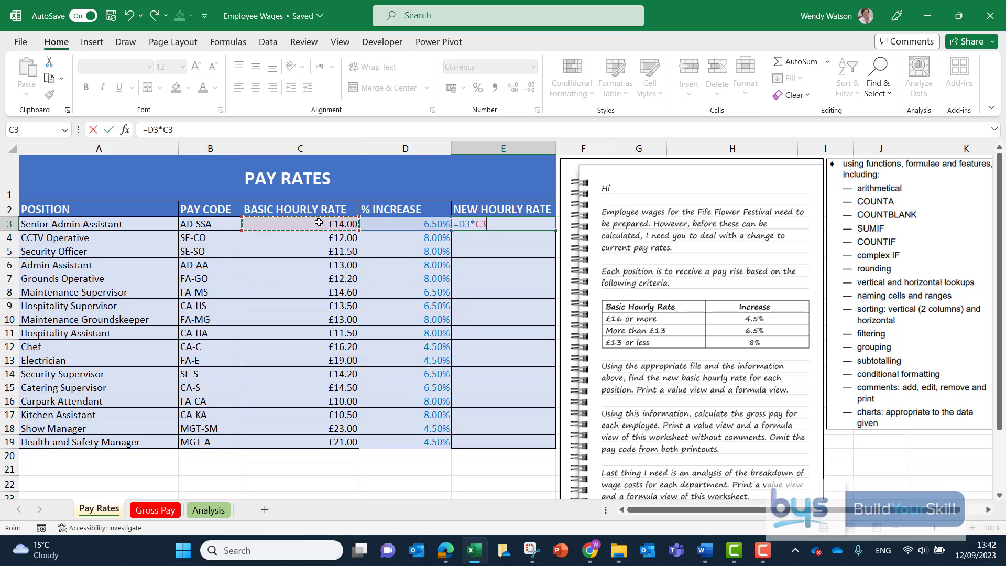
left_click(456, 224)
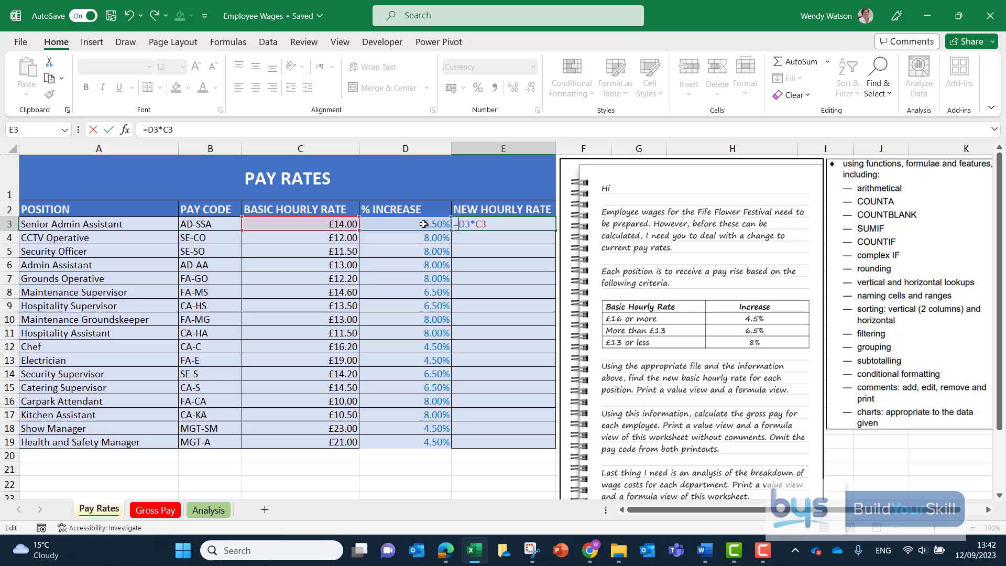
type("(")
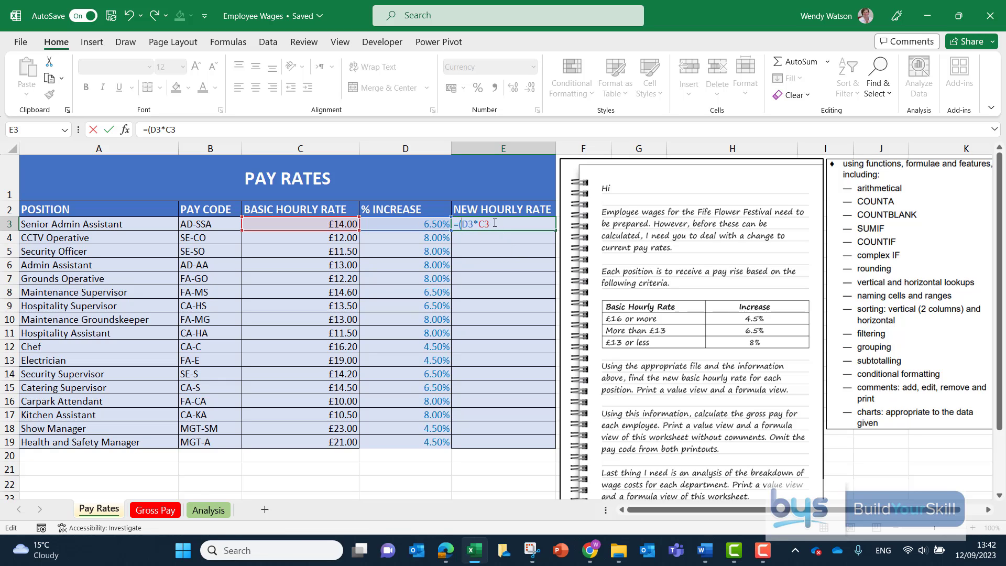
type(")+")
left_click(270, 222)
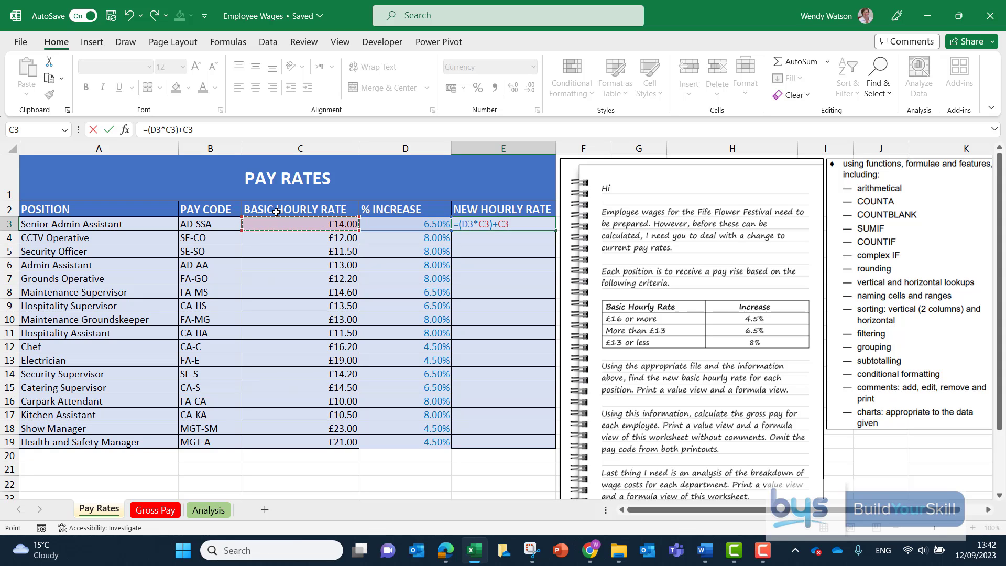
key("Return")
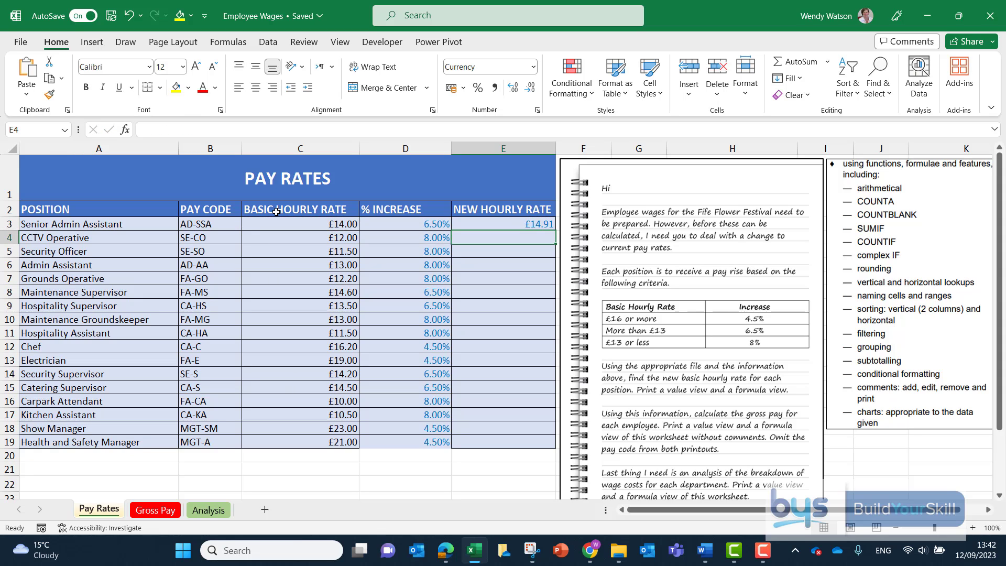
Step: Copy the new hourly rate formula from E3 down through E19
left_click(475, 221)
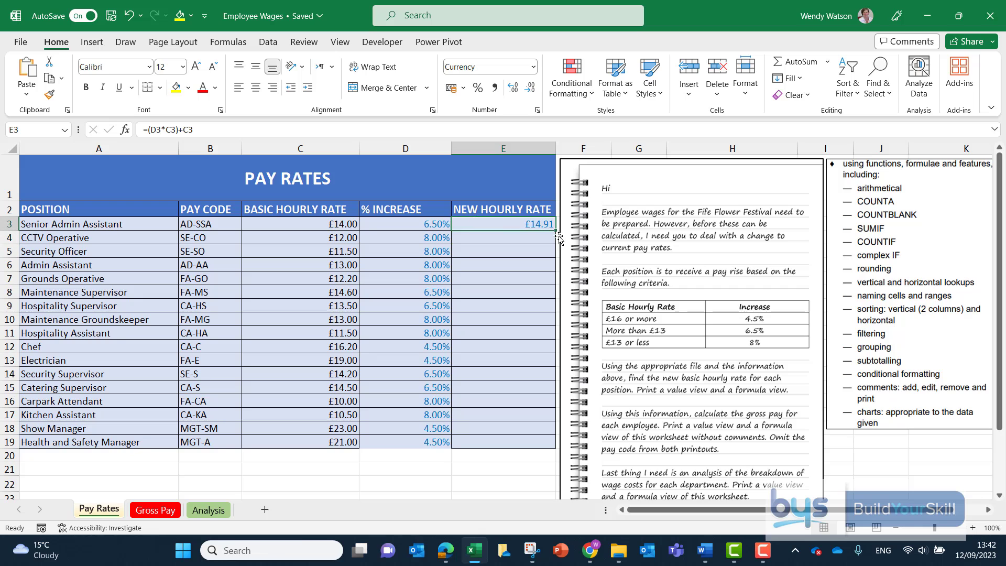
double_click(553, 231)
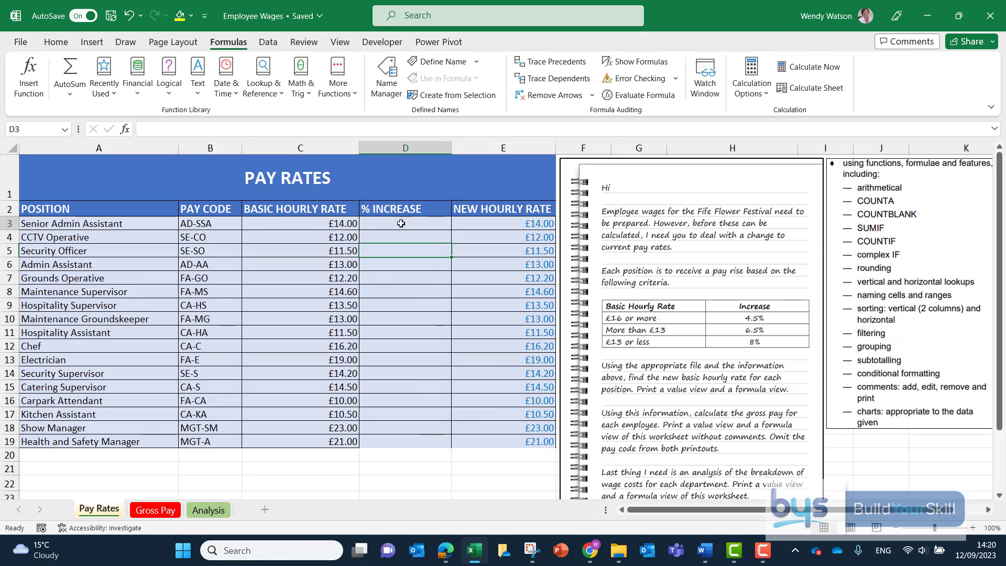
left_click(401, 224)
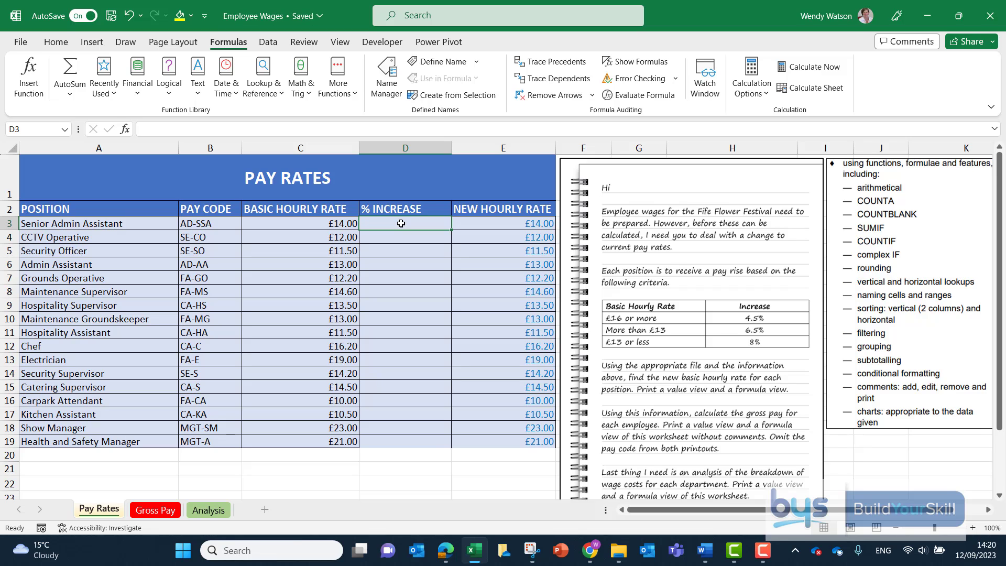
Step: Begin =IFS( in D3 and bring up its Function Arguments window via Insert Function
type("=IFS")
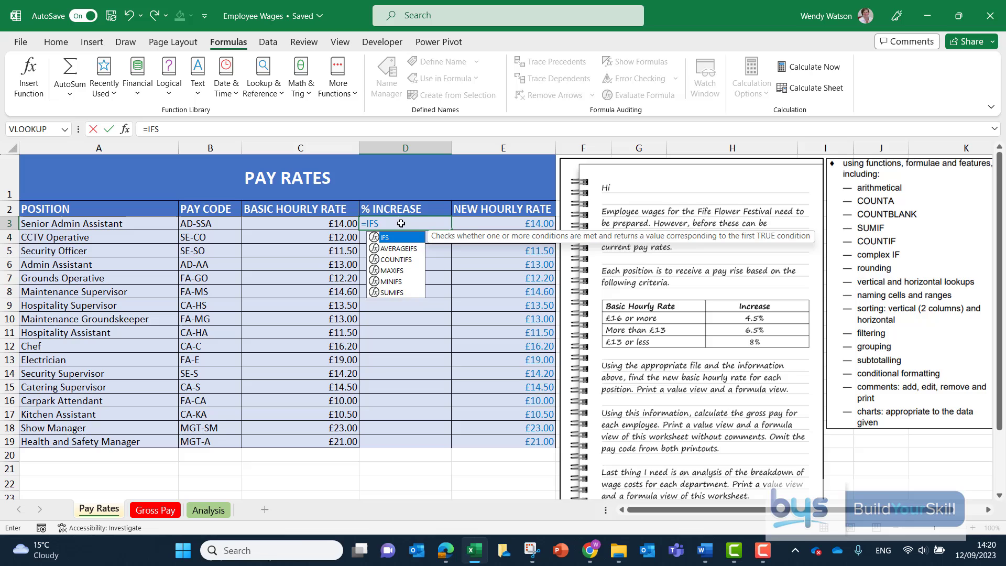
type("(")
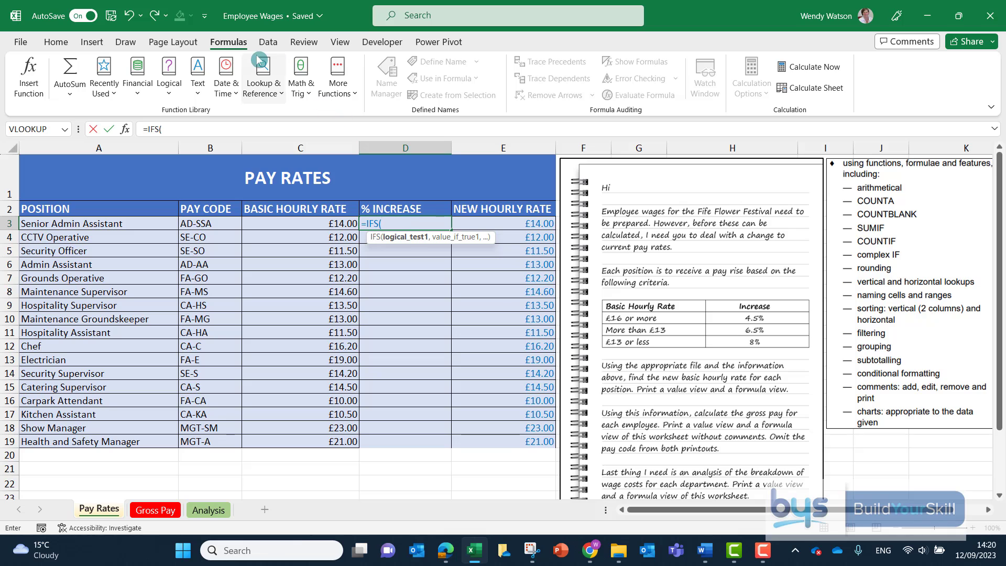
left_click(29, 79)
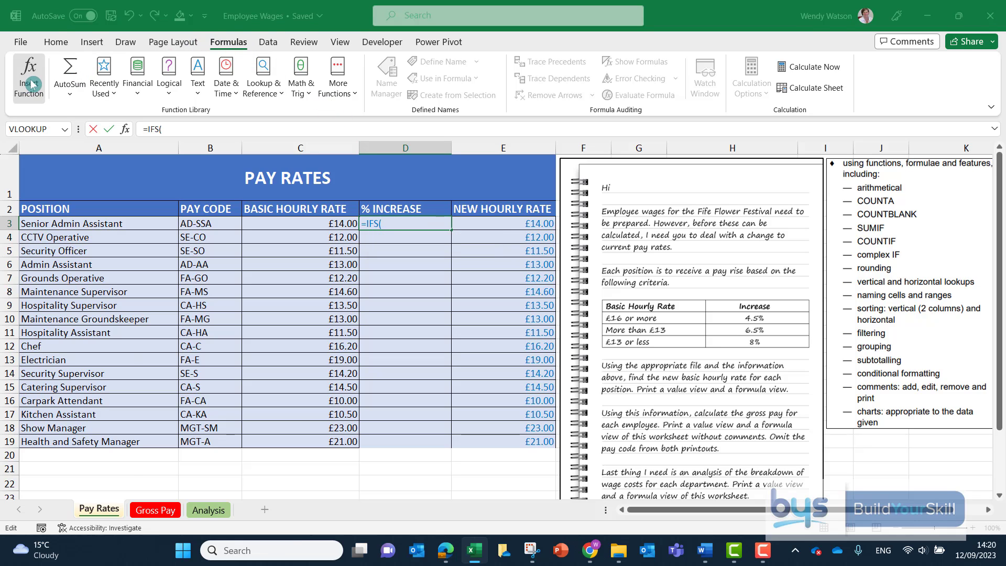
Step: Set the first IFS condition to C3>=16, returning 4.5%
left_click_drag(307, 311, 338, 294)
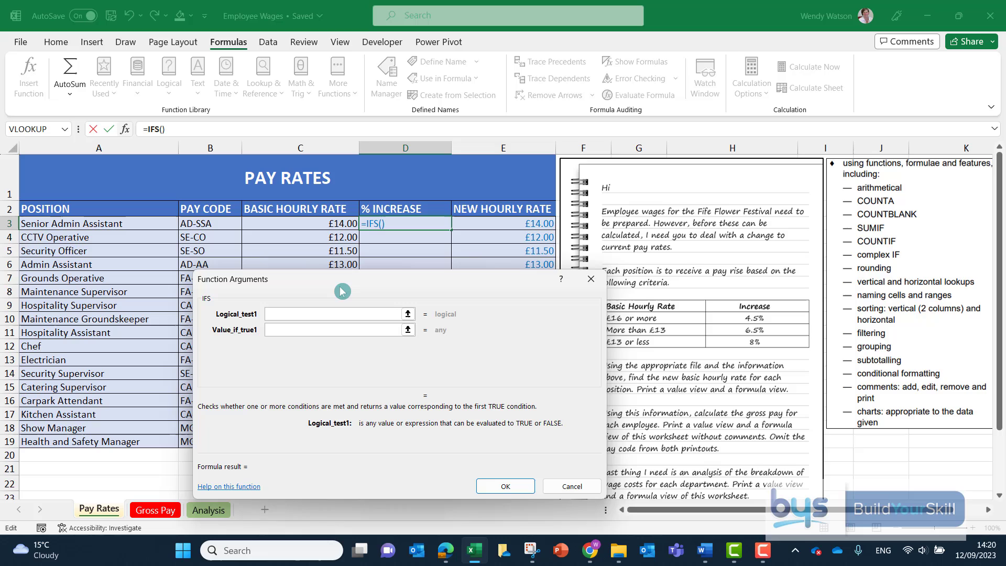
key("Tab")
key("Tab")
key("Tab")
left_click(293, 314)
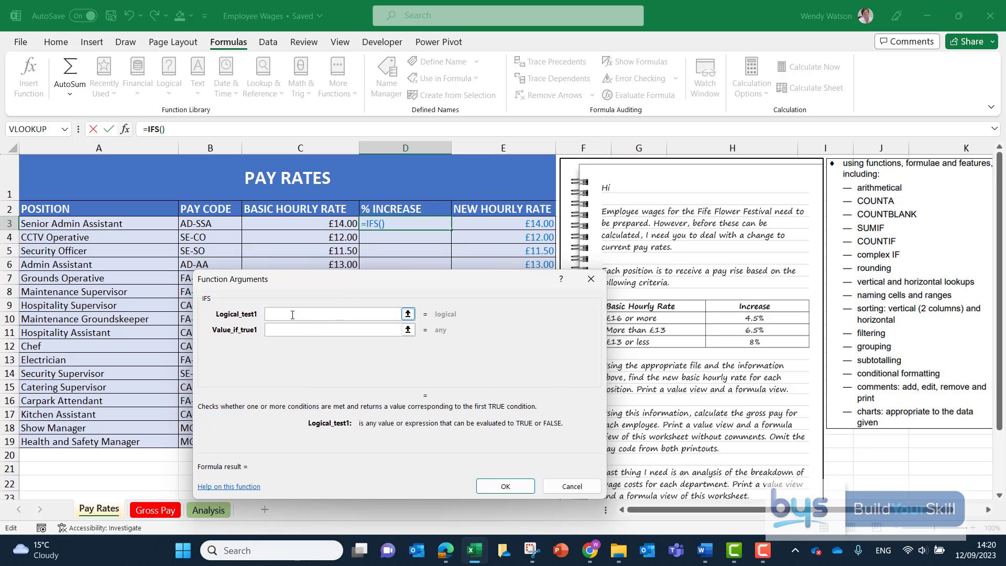
left_click(317, 222)
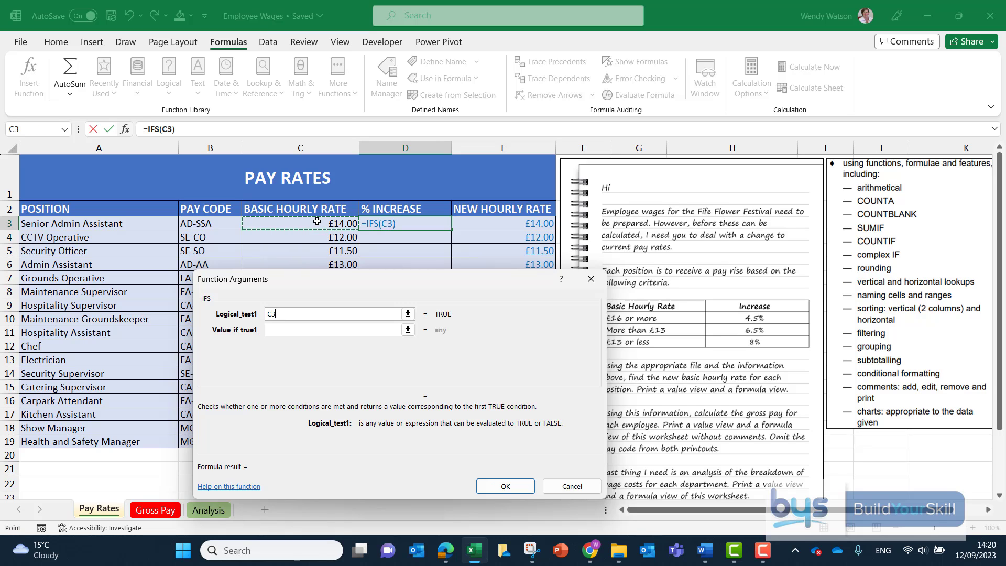
type(">")
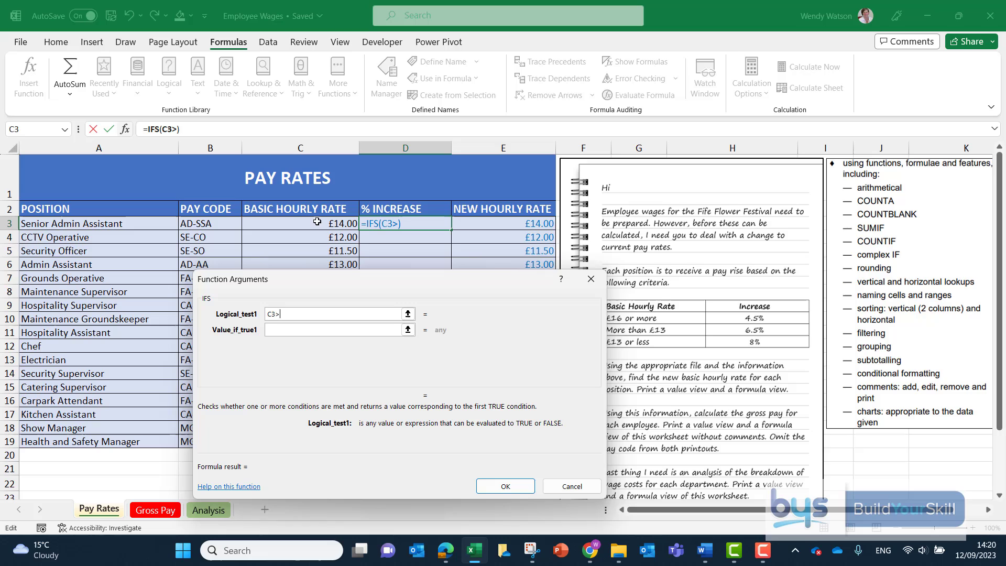
type("=1")
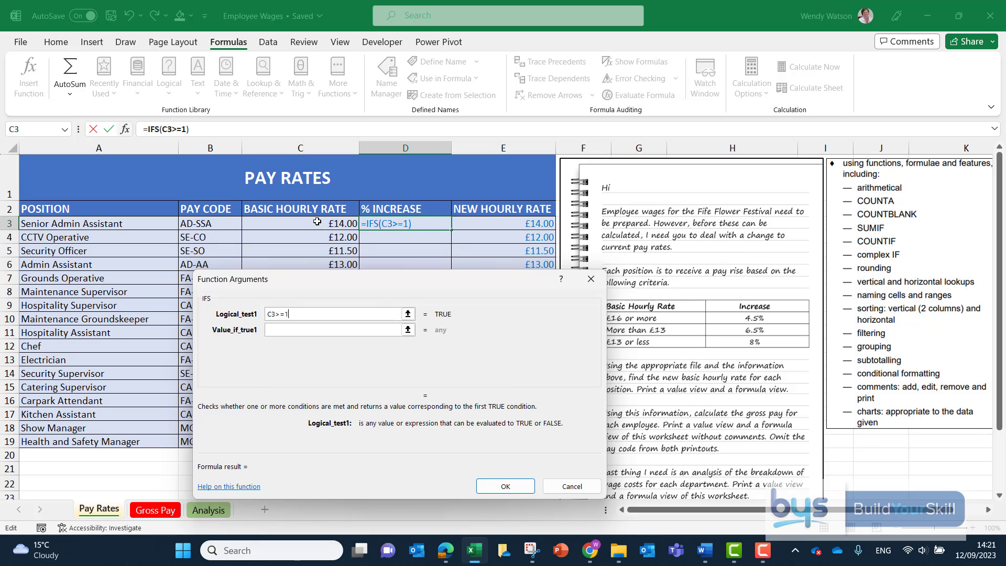
type("6")
left_click(287, 329)
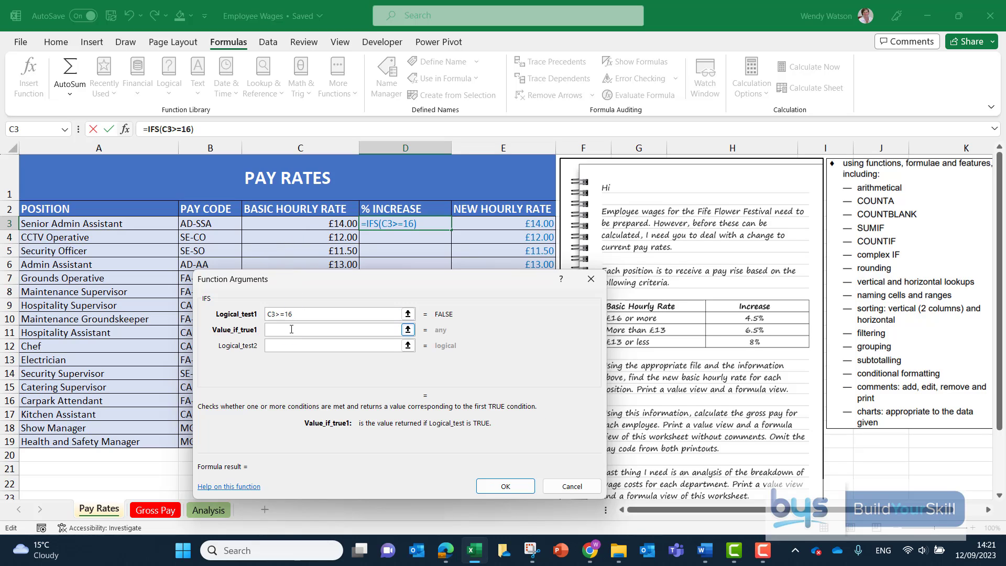
type("4.5")
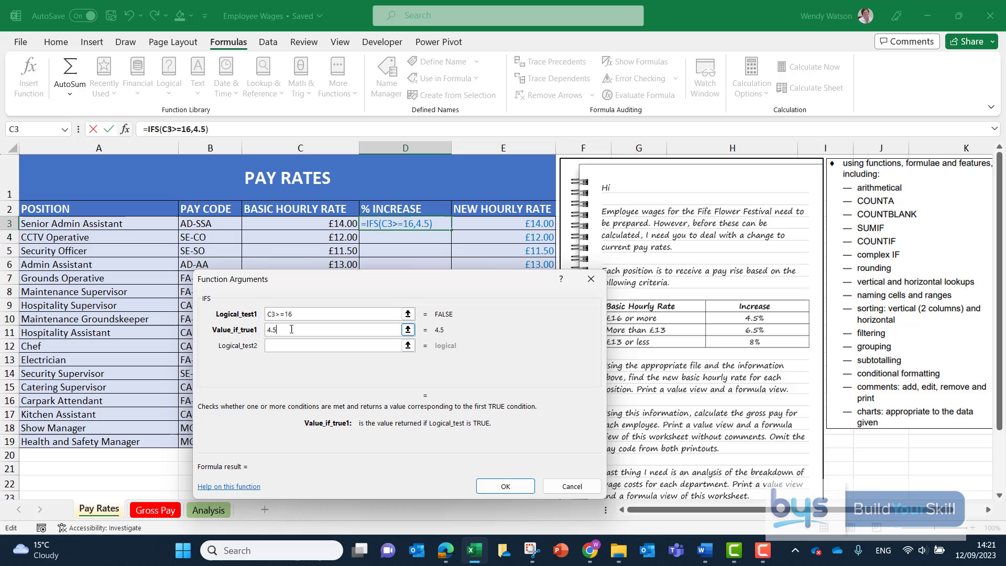
type("%")
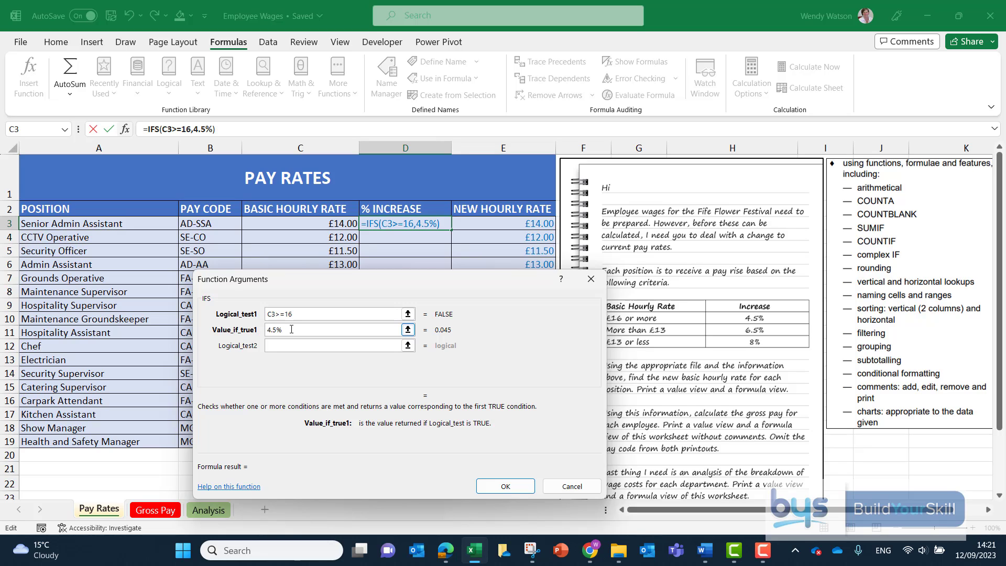
Step: Add the second IFS condition C3>13, returning 6.5%
left_click(282, 346)
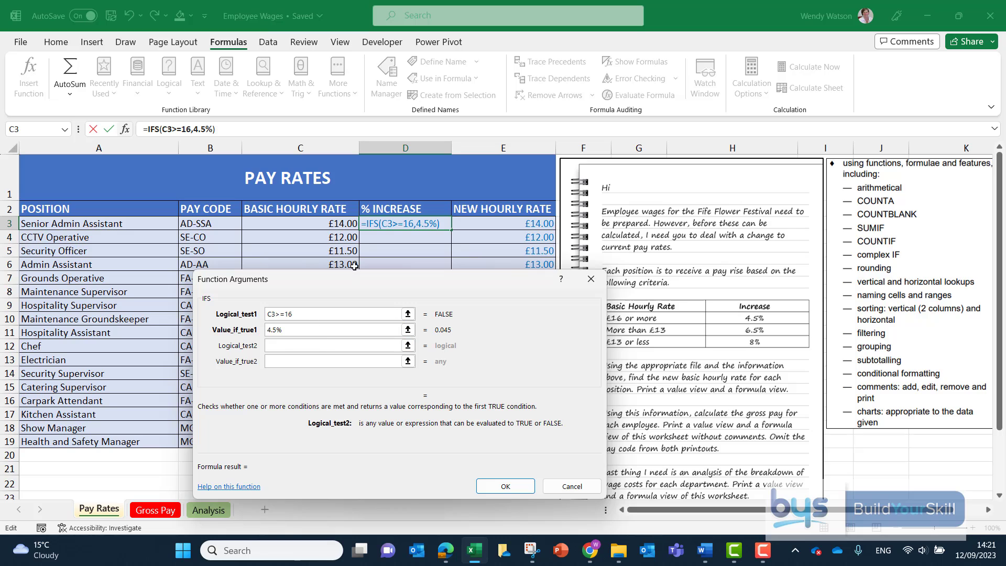
left_click(331, 221)
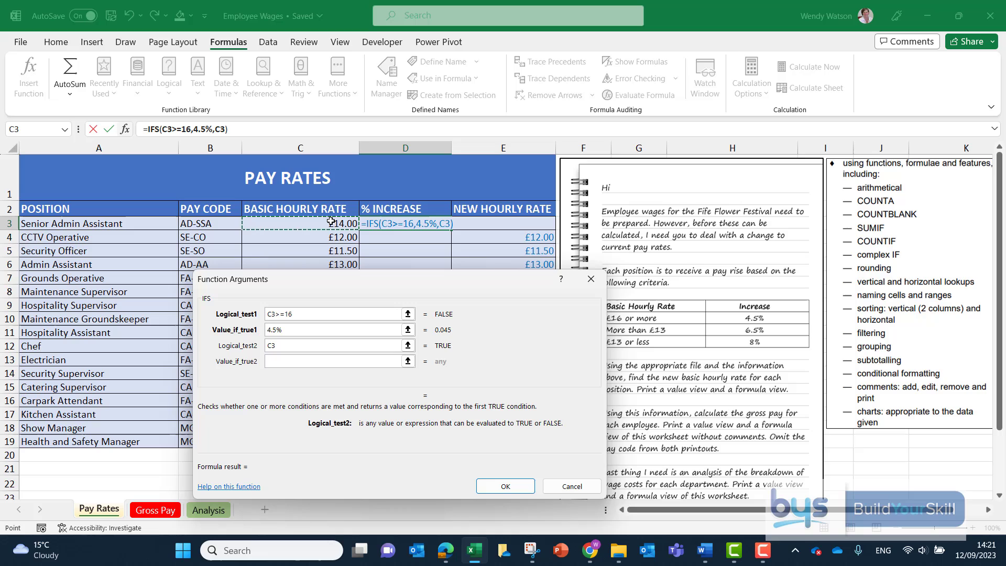
type(">1")
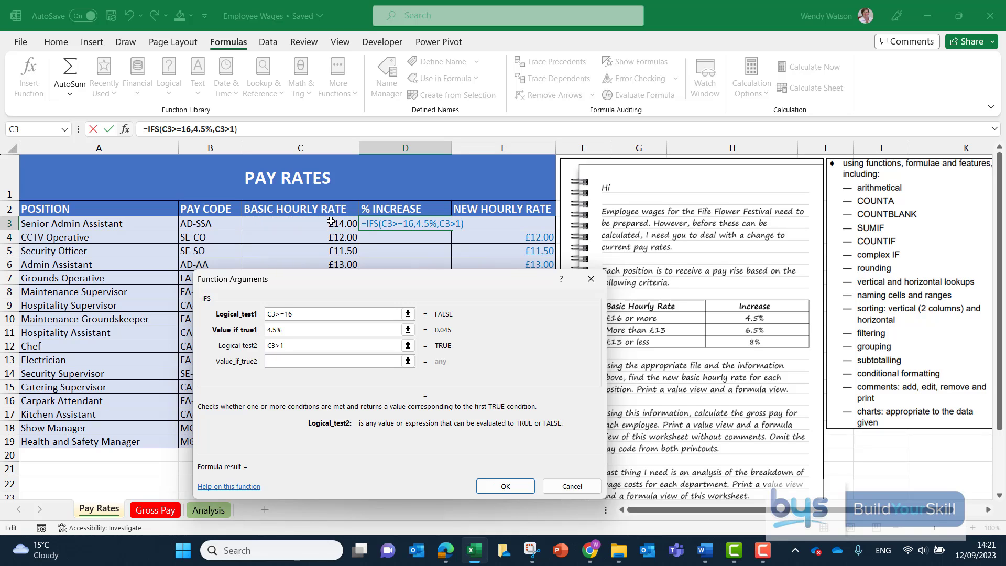
type("3")
left_click(285, 362)
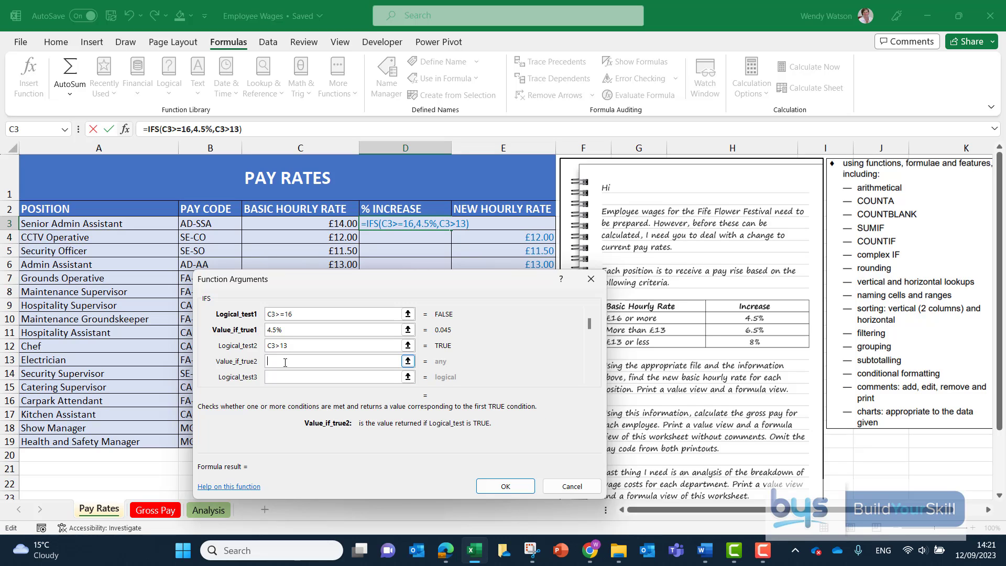
type("6.5")
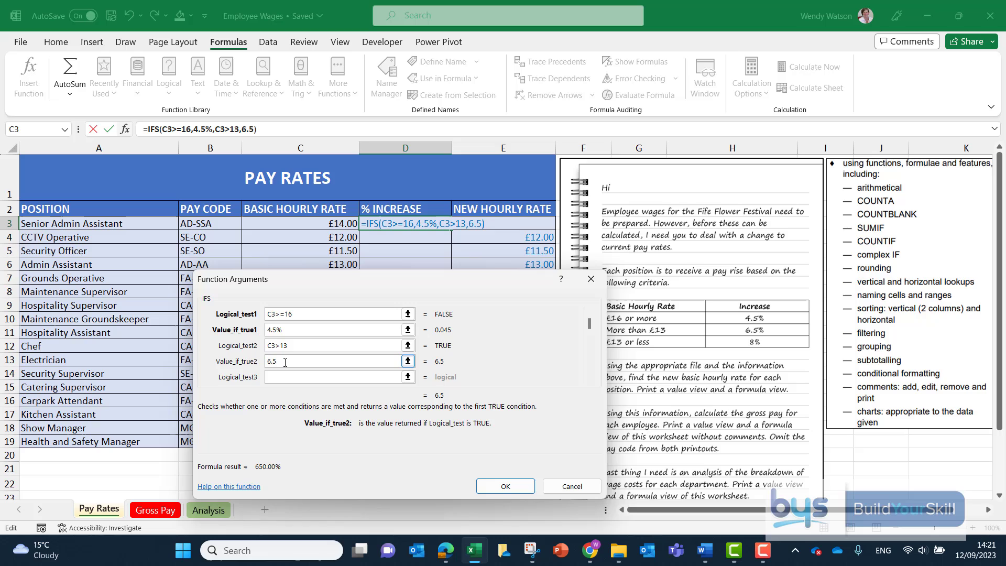
type("%")
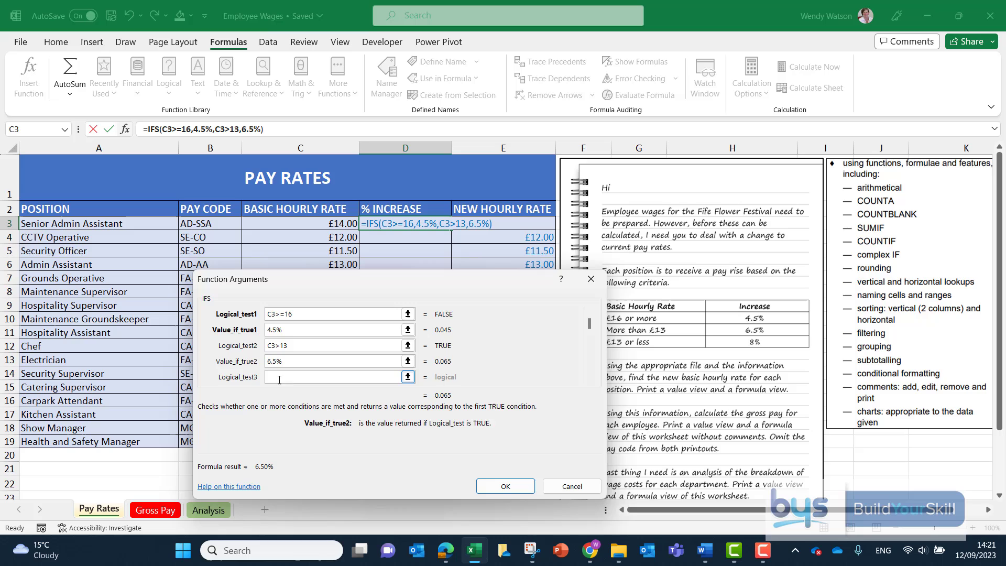
Step: Add the third IFS condition C3<=13 with 8% as its result
left_click(281, 380)
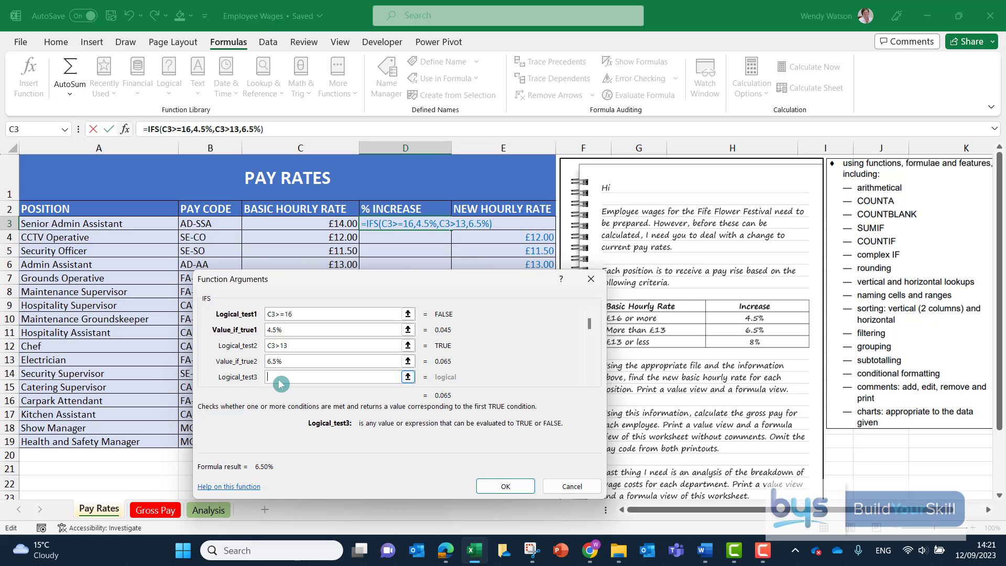
left_click(311, 226)
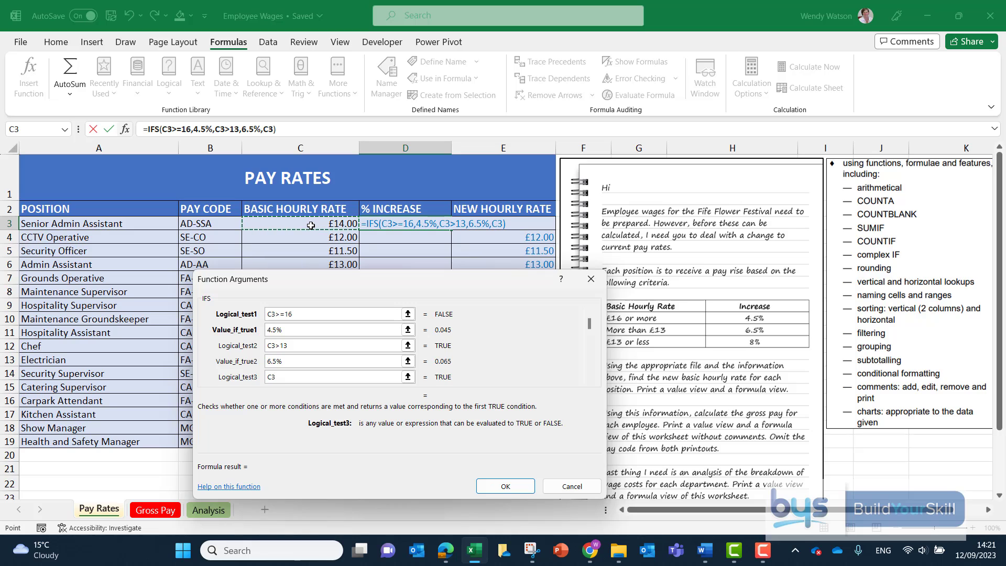
type("<")
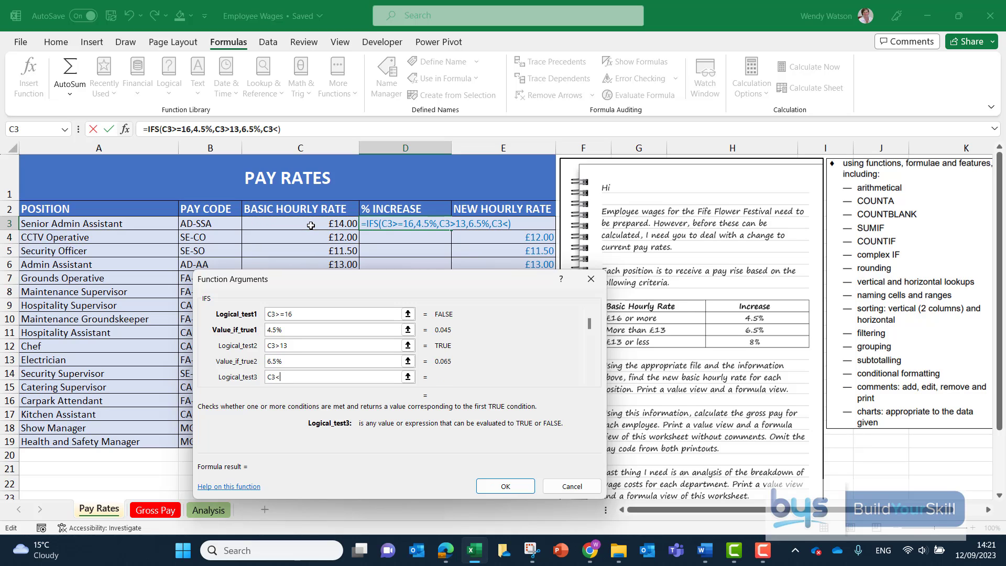
type("=13")
key("Tab")
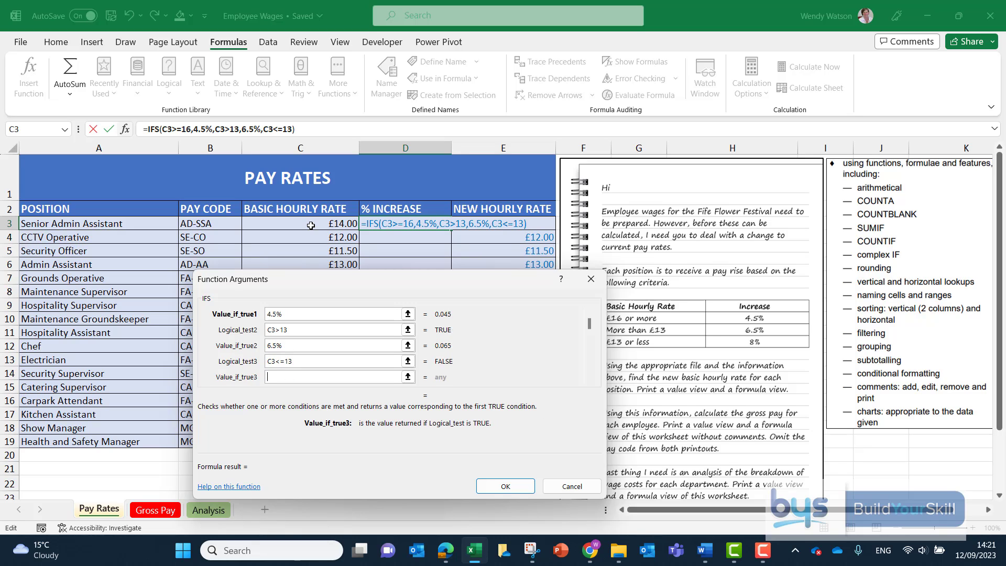
type("8")
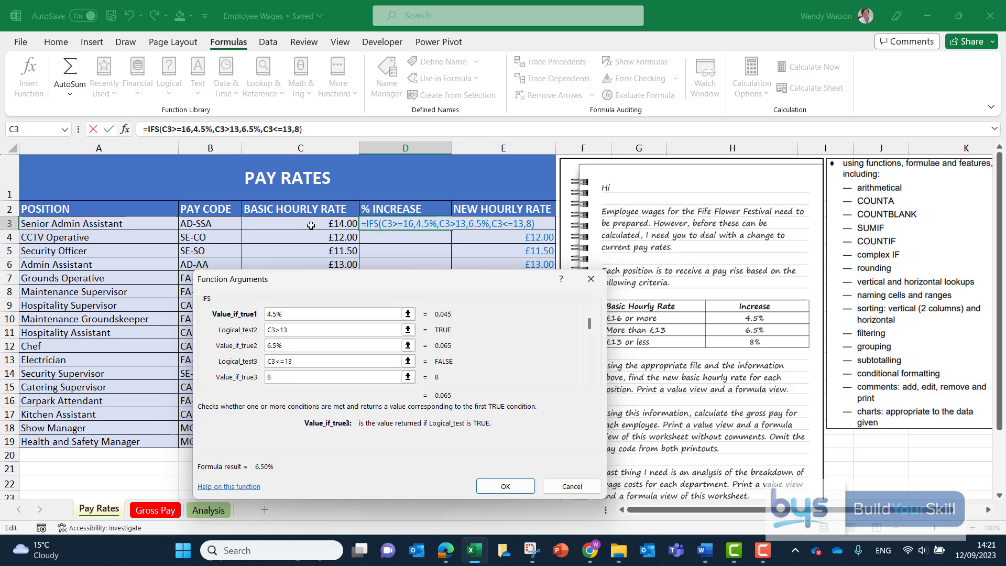
type("%")
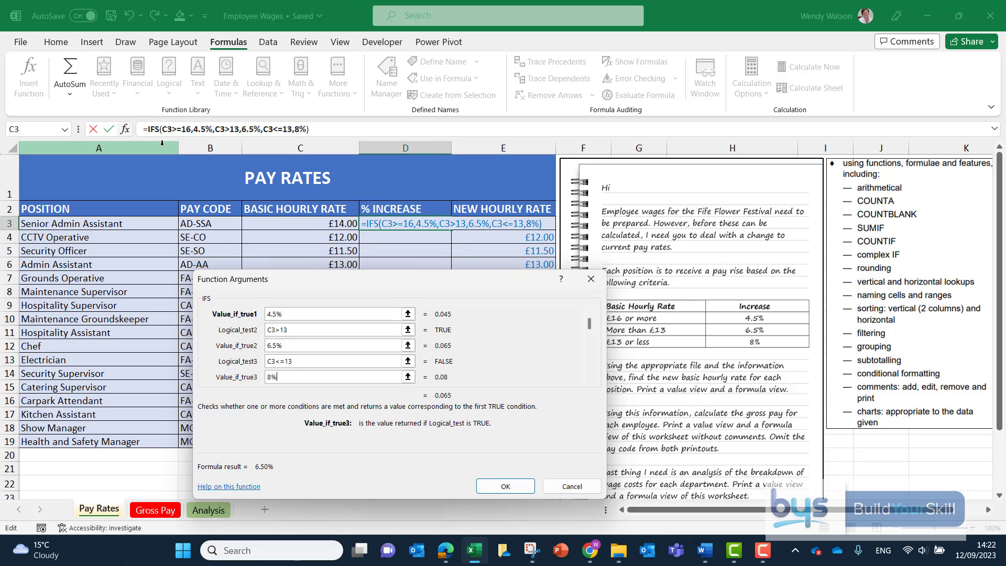
left_click(143, 125)
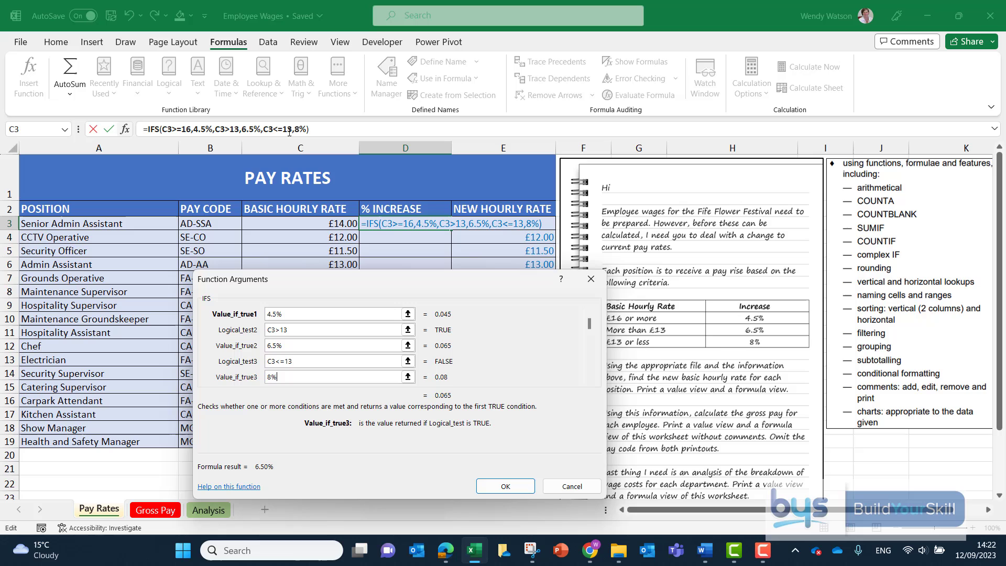
Step: Confirm the IFS formula and copy it down D3:D19, raising new rates like £14.91
left_click(505, 489)
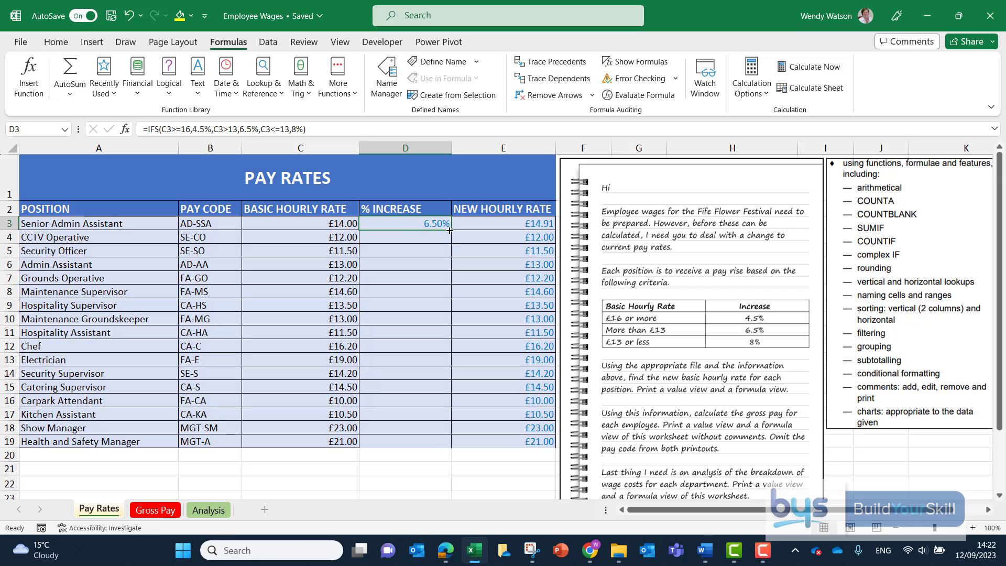
left_click_drag(450, 230, 440, 445)
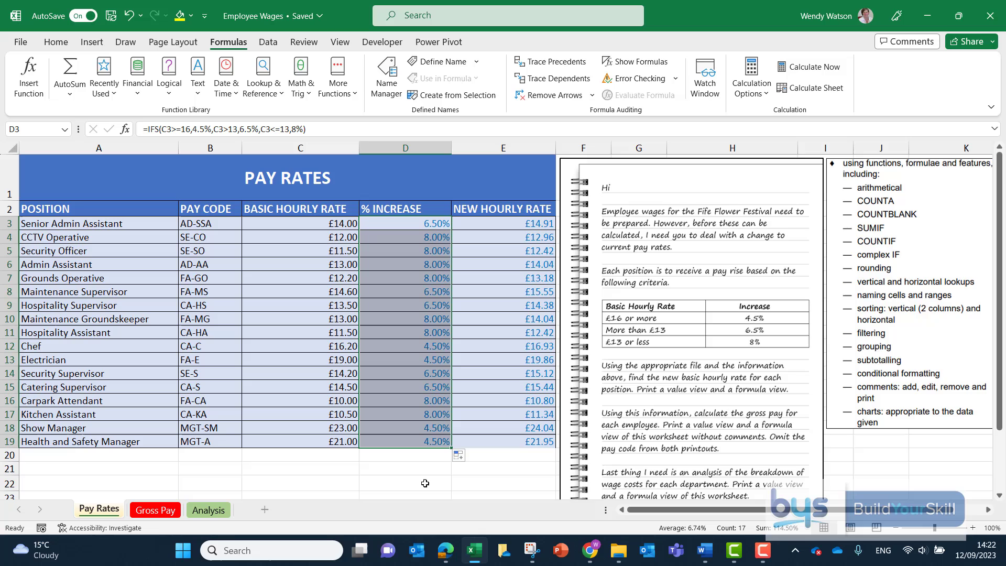